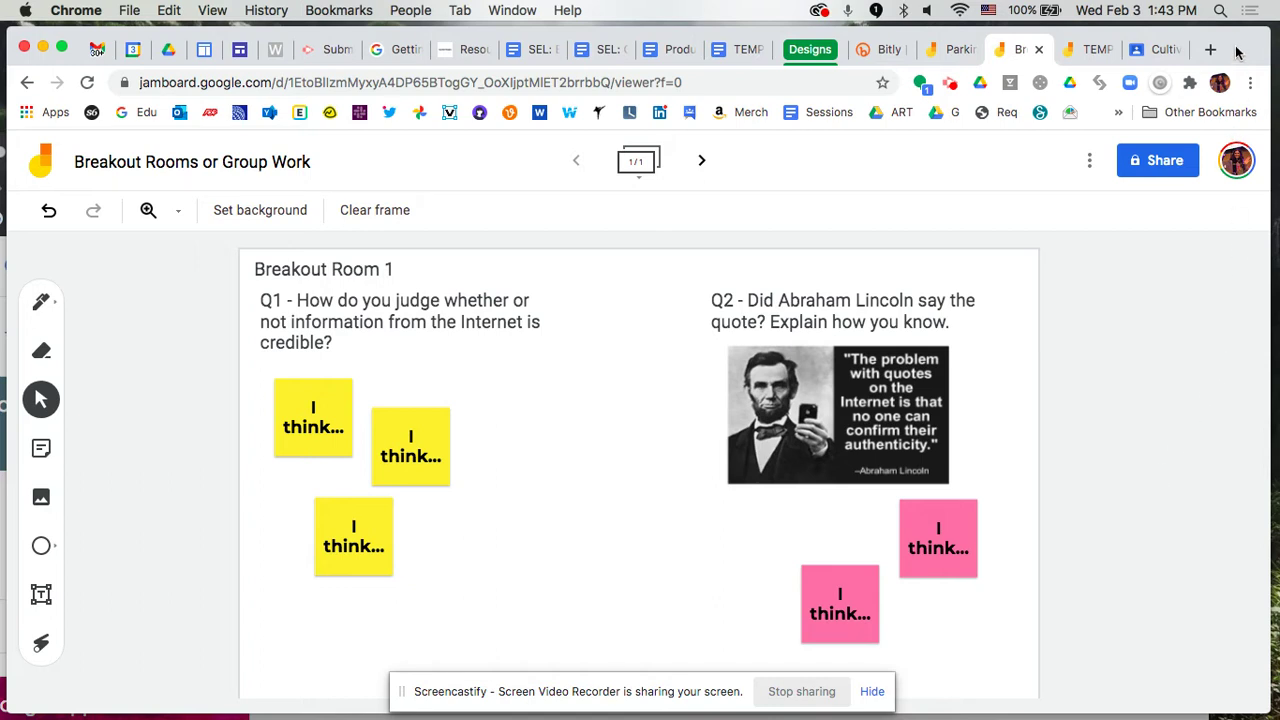
{"action": "left_click_drag", "start_coordinate": [1236, 52], "coordinate": [1227, 52]}
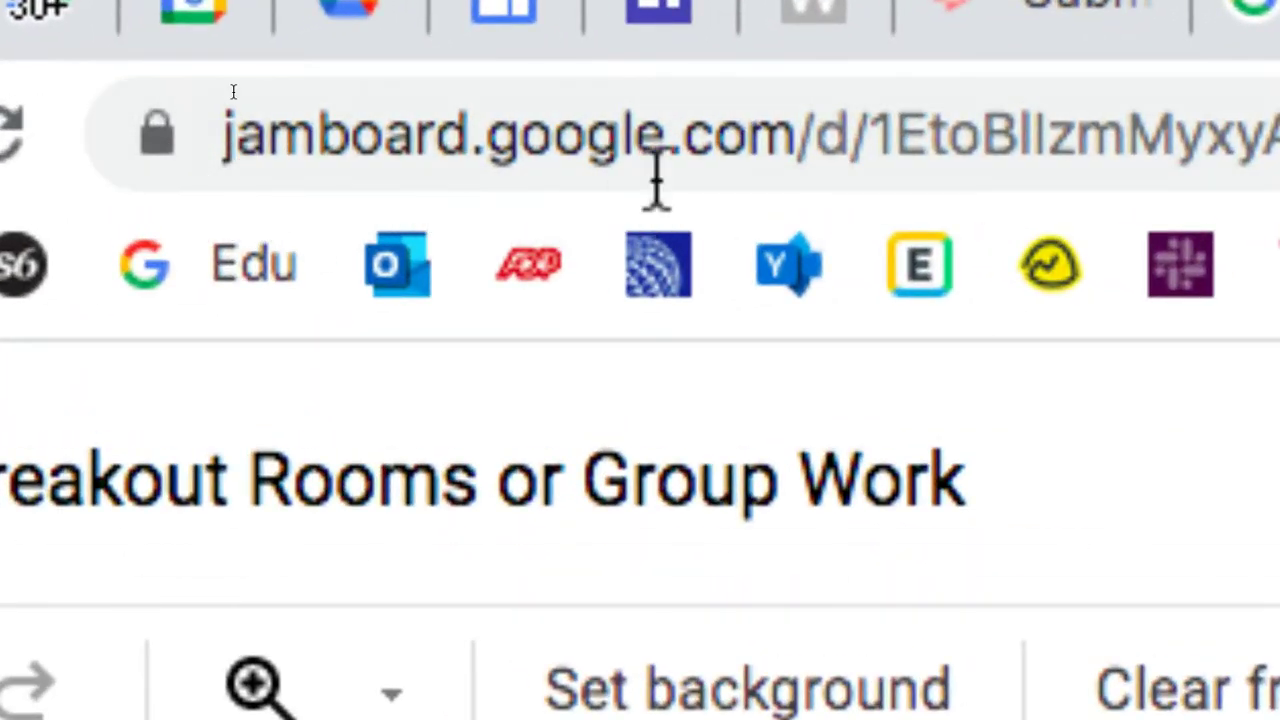
{"action": "left_click", "coordinate": [790, 152]}
{"action": "left_click", "coordinate": [790, 152]}
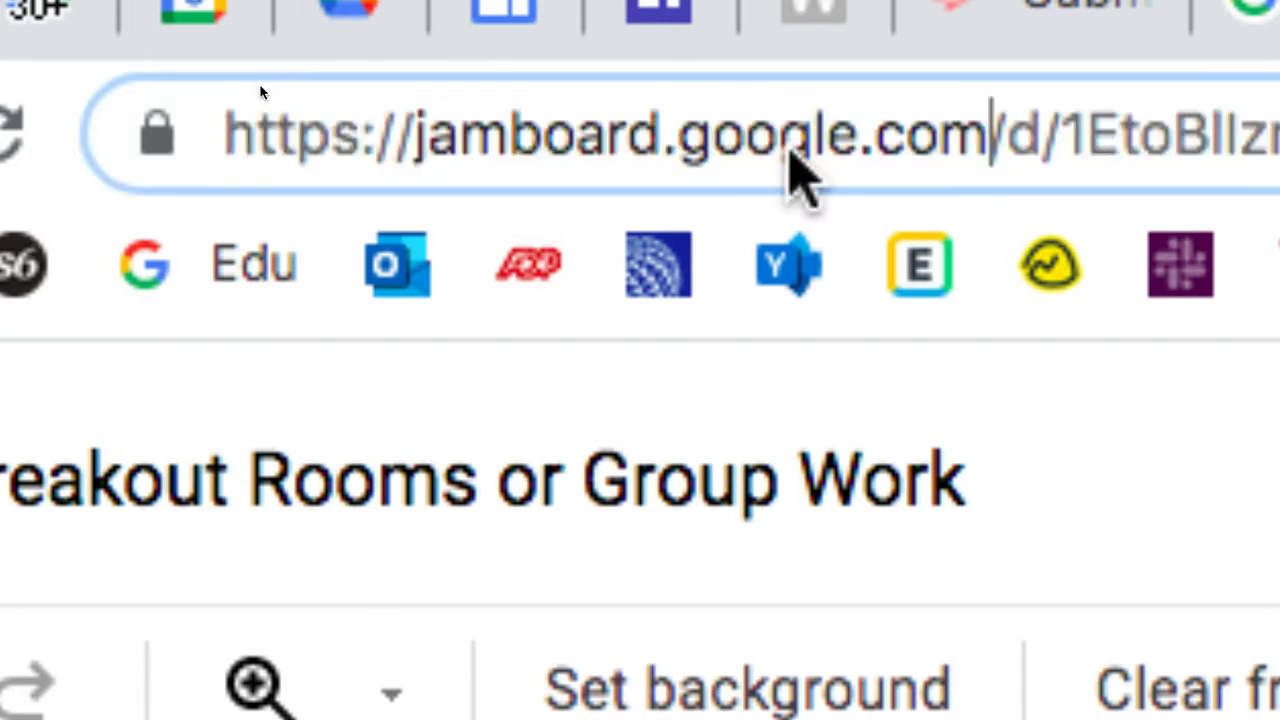
{"action": "key", "text": "shift+Home"}
{"action": "key", "text": "super+c"}
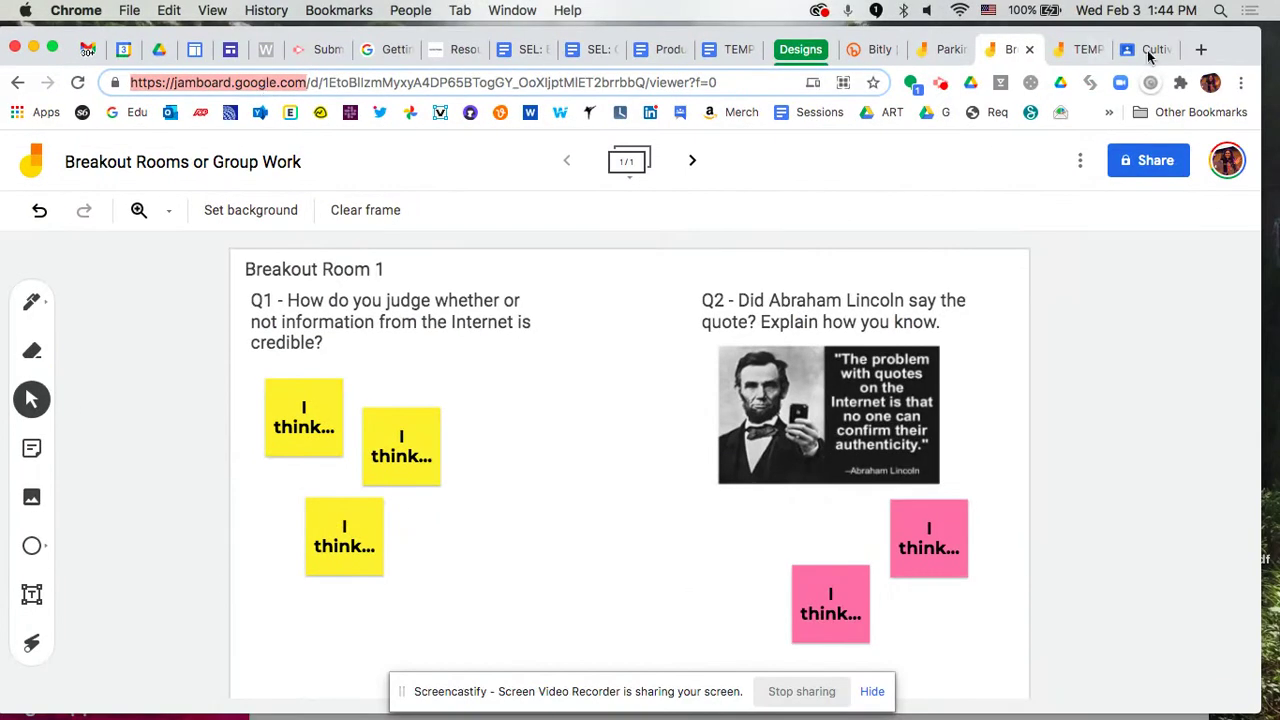
{"action": "left_click", "coordinate": [1202, 50]}
{"action": "key", "text": "super+v"}
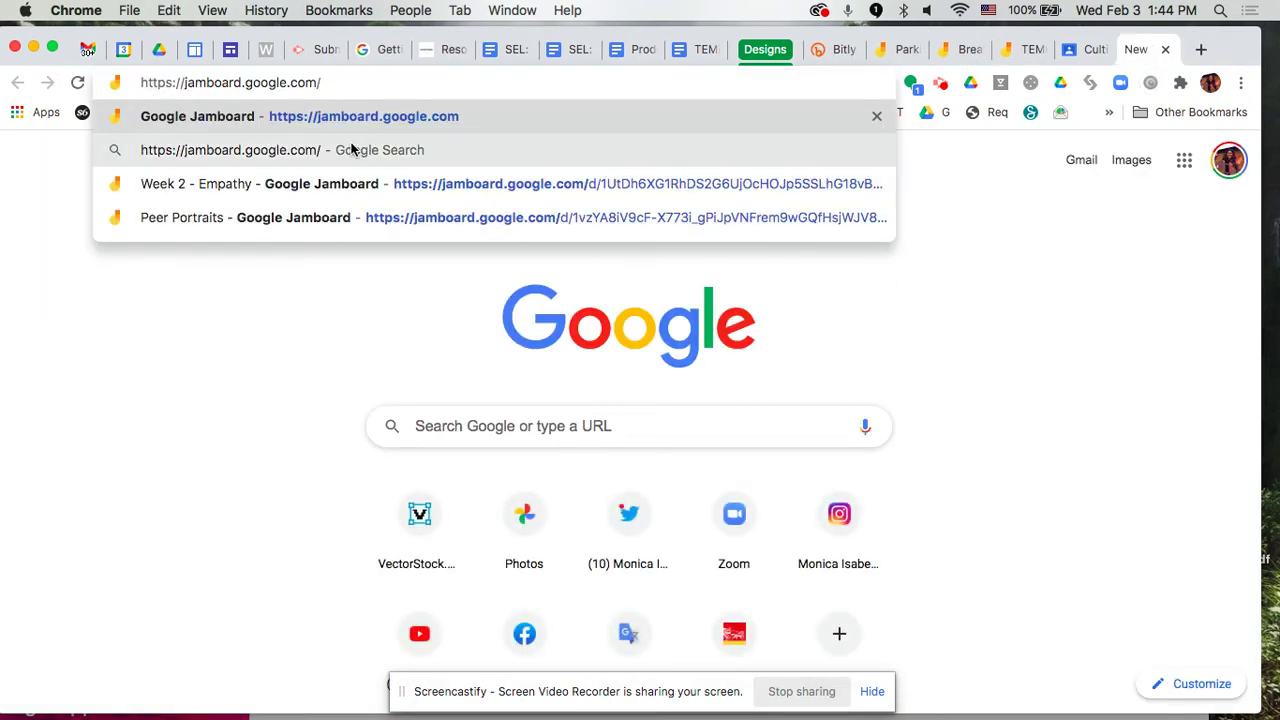
{"action": "key", "text": "Return"}
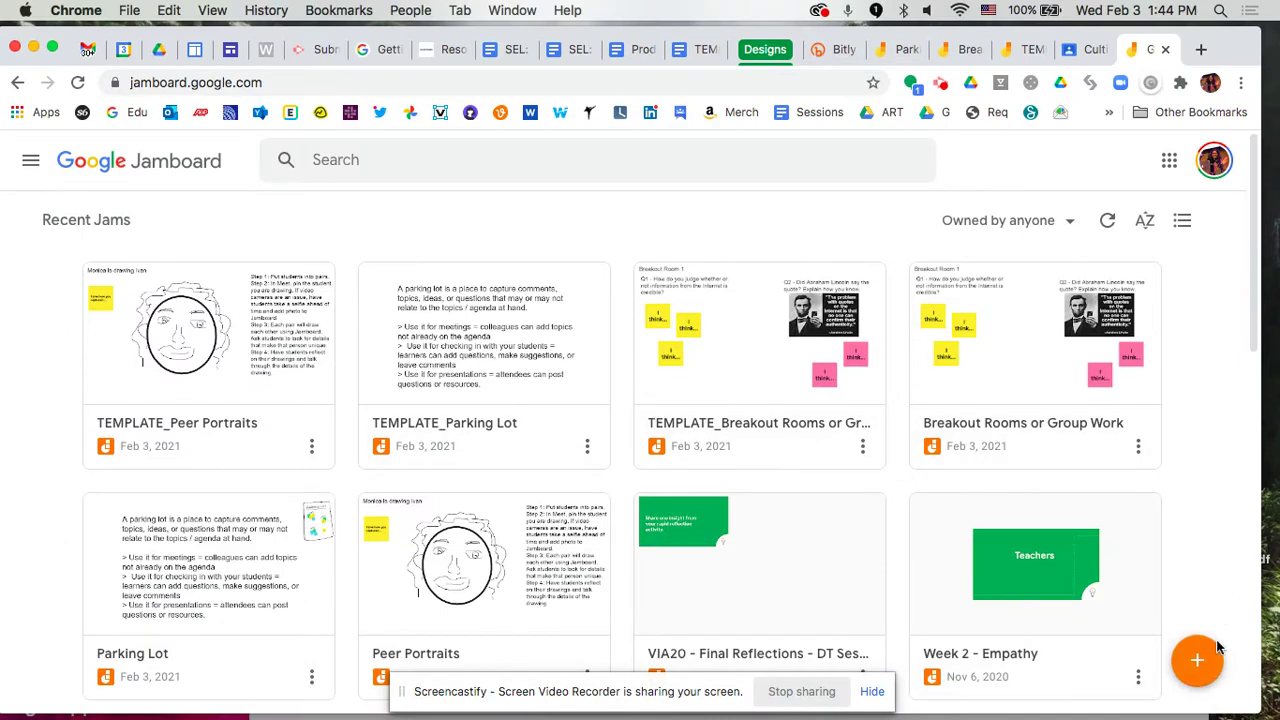
{"action": "left_click", "coordinate": [1200, 668]}
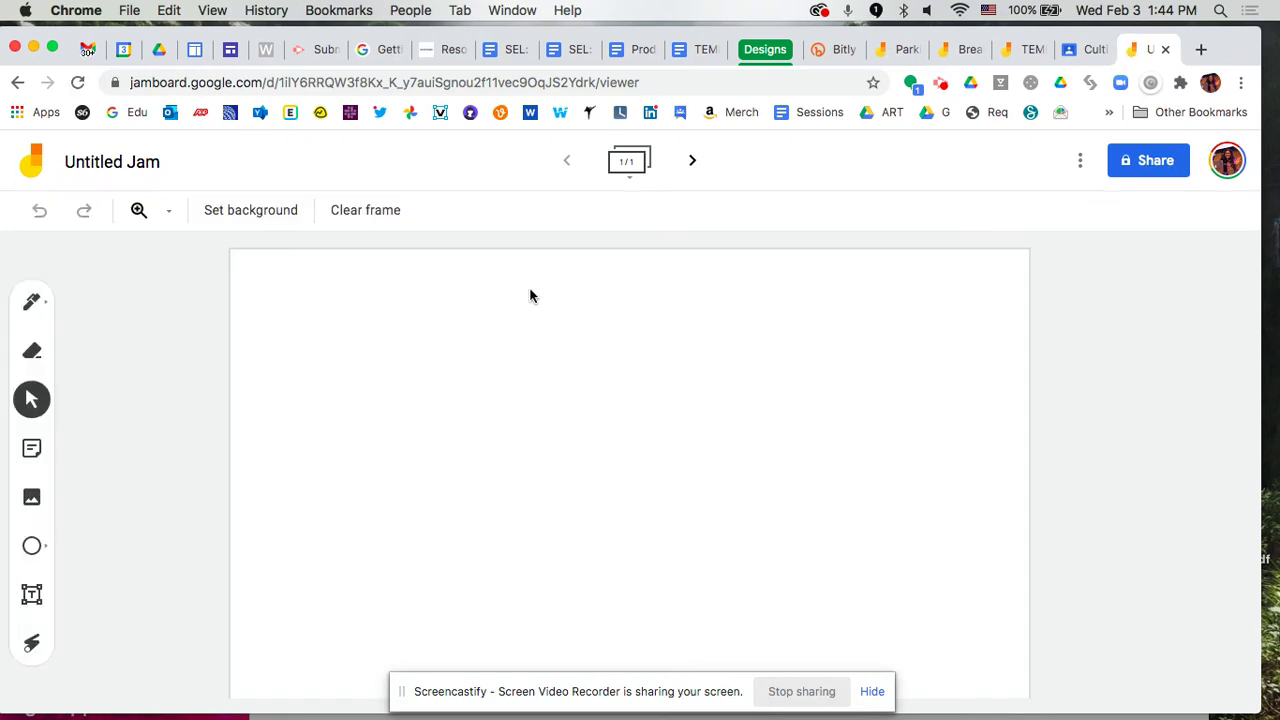
Rename the Untitled Jam to 'Demo'.
{"action": "left_click", "coordinate": [117, 164]}
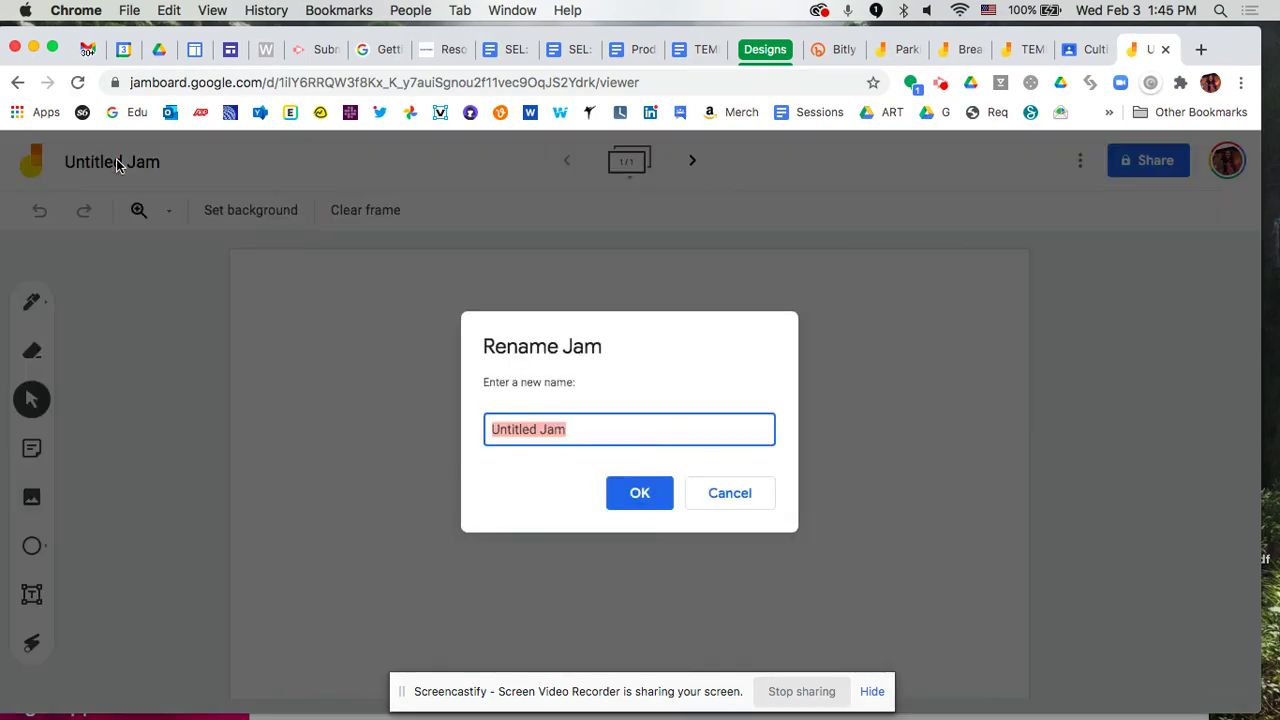
{"action": "type", "text": "Demo"}
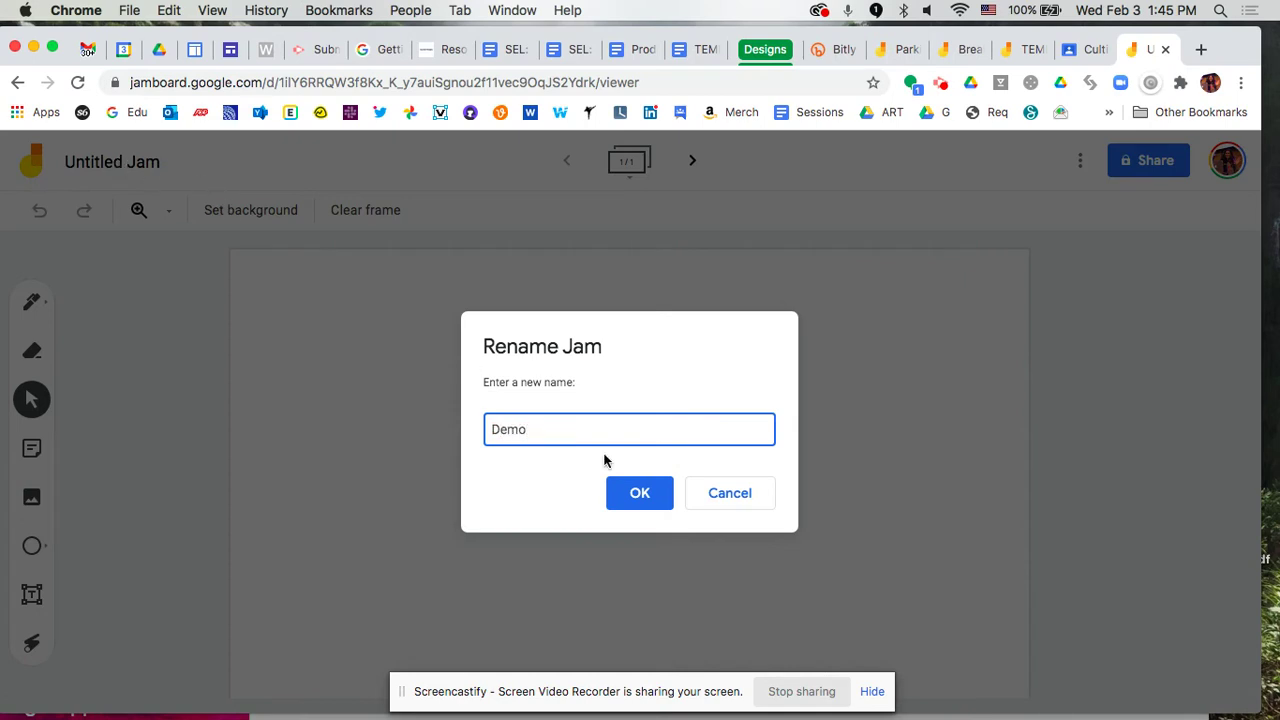
{"action": "left_click", "coordinate": [622, 492]}
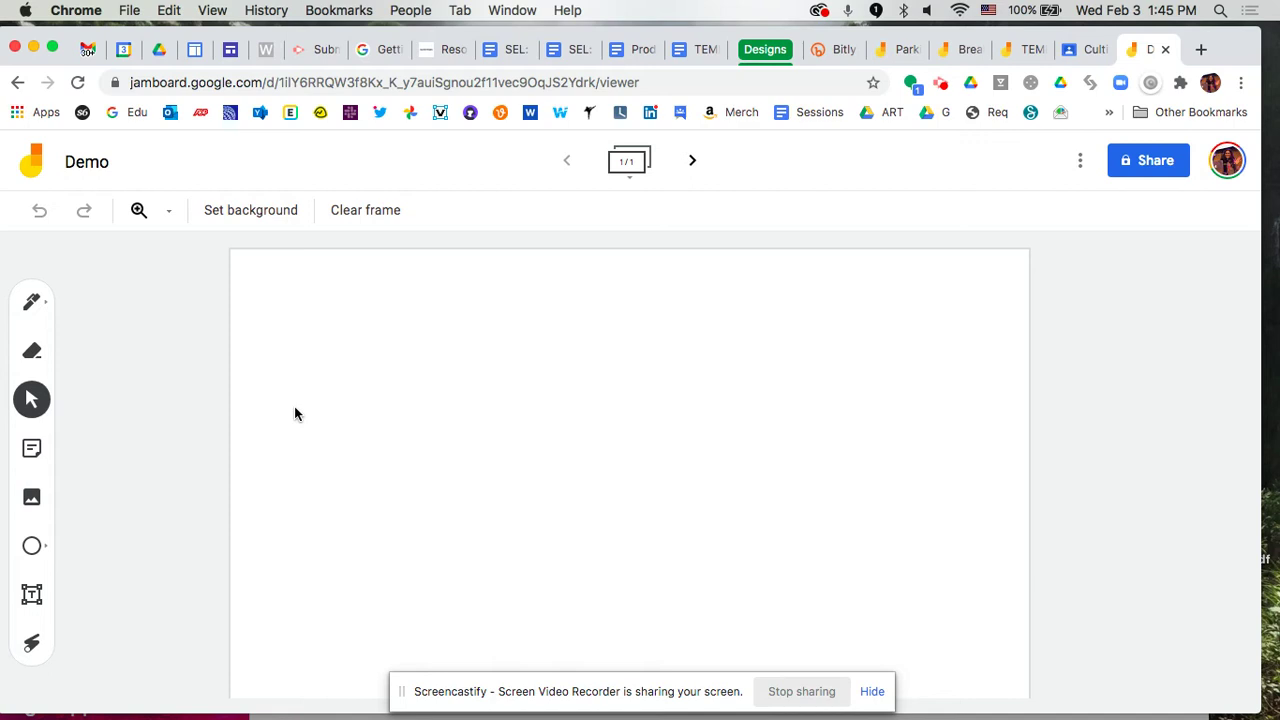
{"action": "left_click", "coordinate": [31, 593]}
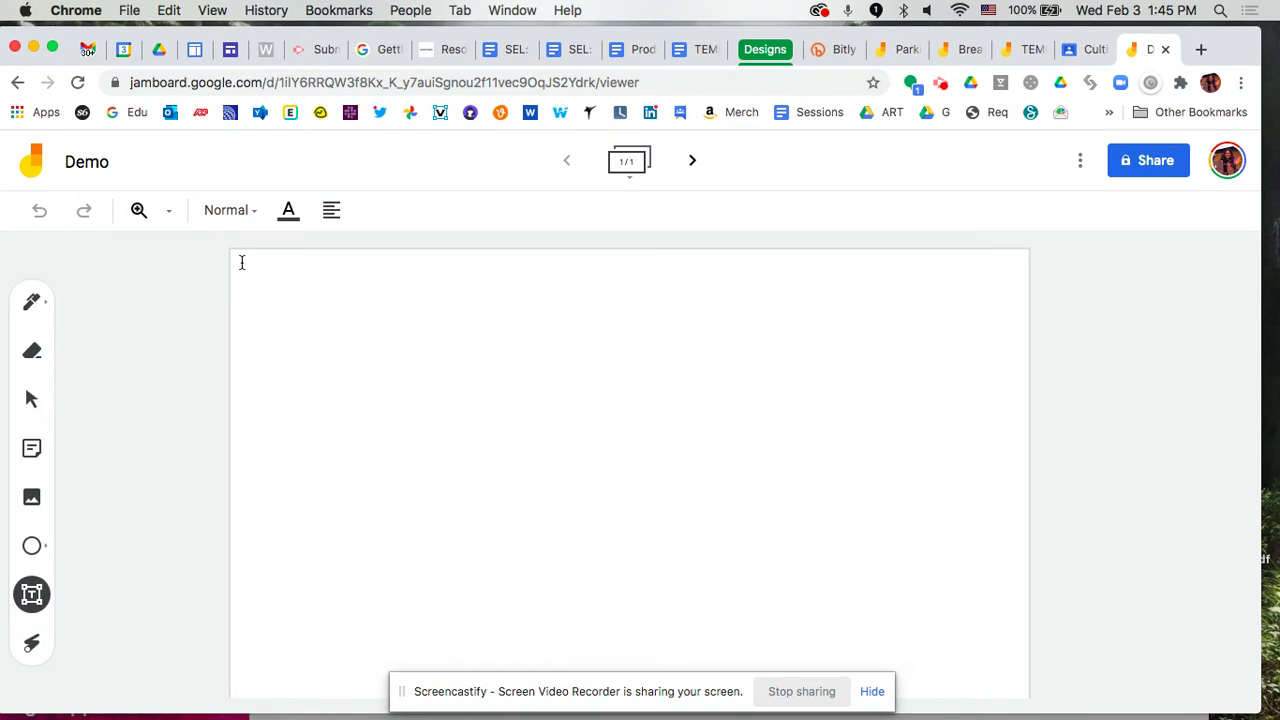
Add a 'Breakout Room 1' heading at the top-left, widened to fit on one line.
{"action": "left_click", "coordinate": [244, 273]}
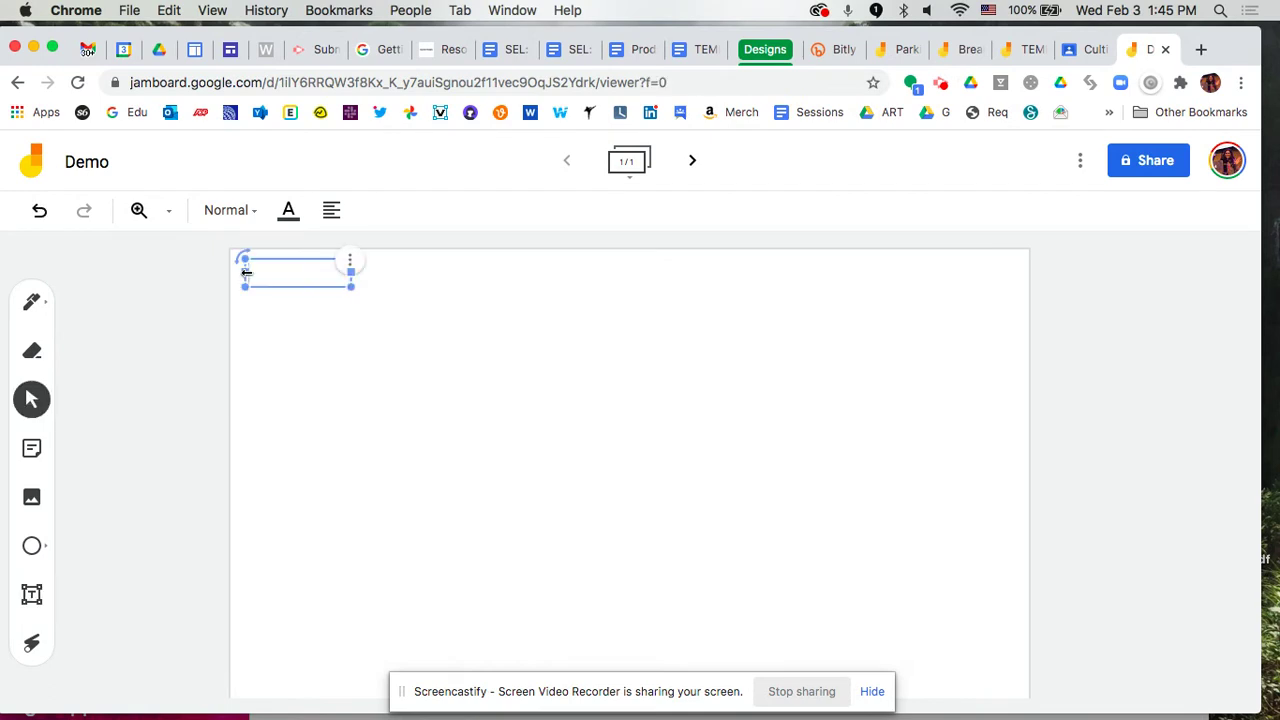
{"action": "type", "text": "Breakout Room 1"}
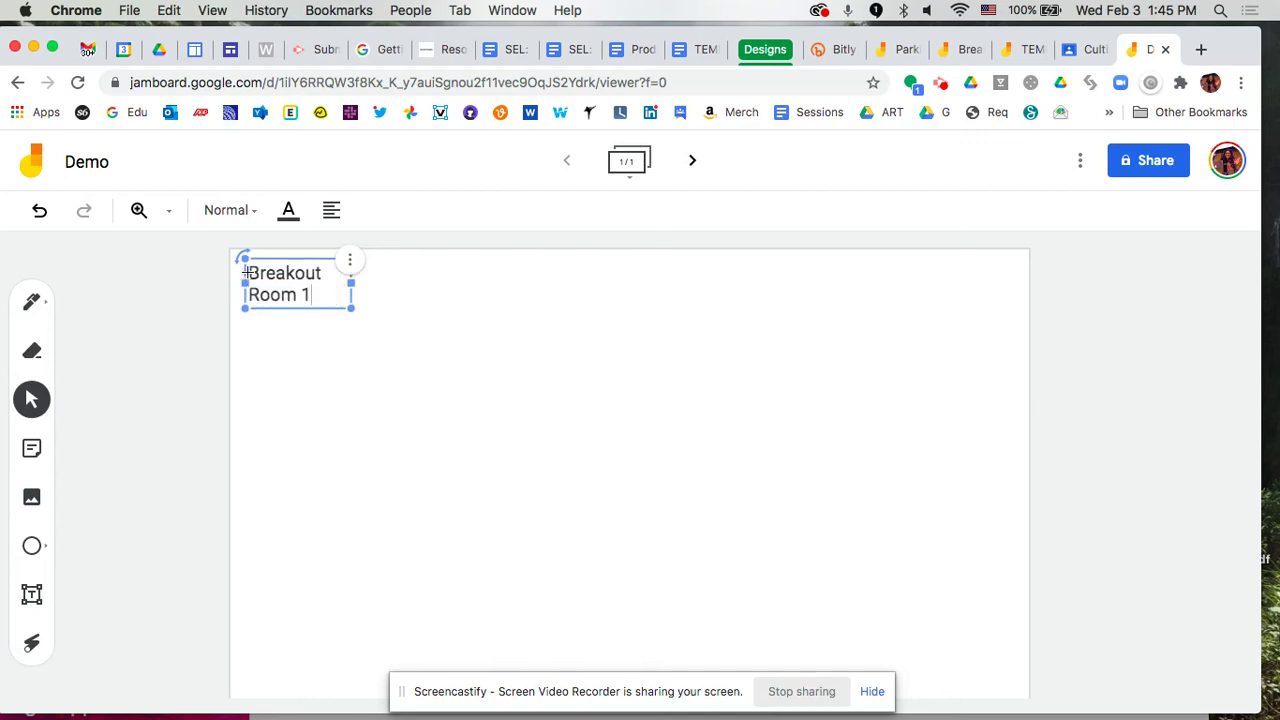
{"action": "left_click_drag", "start_coordinate": [351, 284], "coordinate": [566, 294]}
{"action": "left_click", "coordinate": [399, 345]}
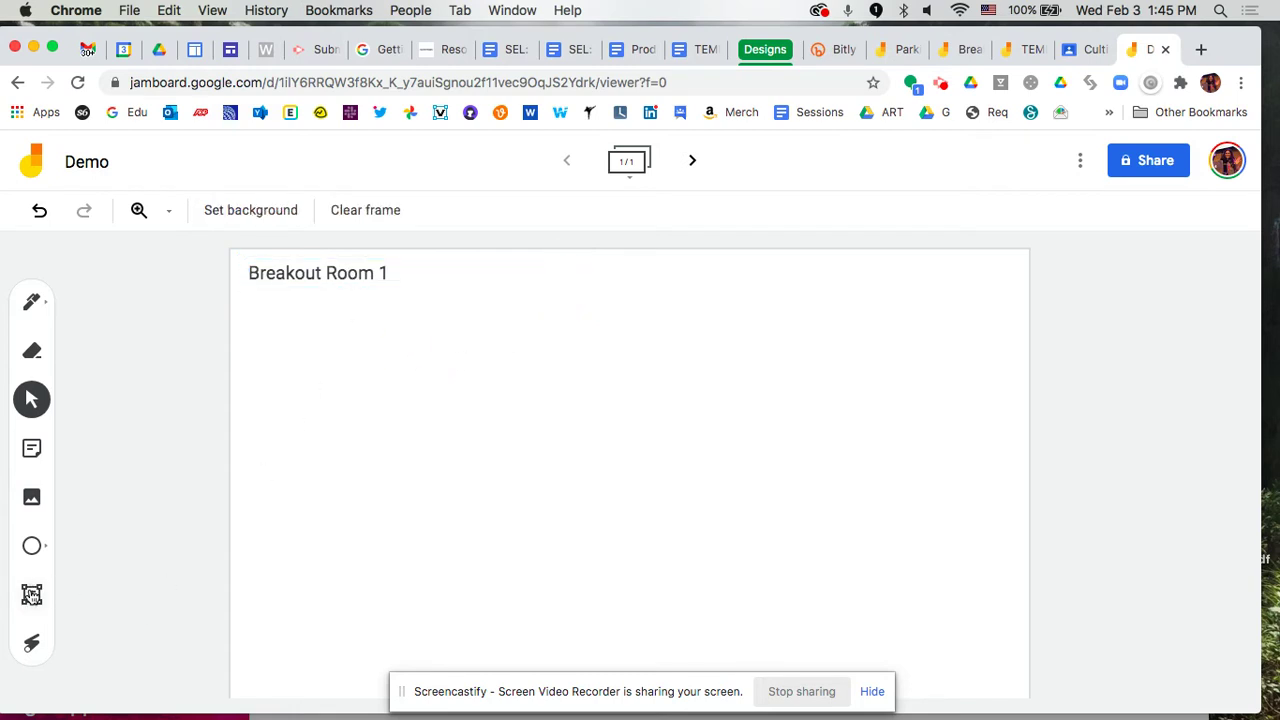
{"action": "left_click", "coordinate": [31, 594]}
Start a 'Q1 -' text box below the heading and copy the Q1 question from the example jam.
{"action": "left_click_drag", "start_coordinate": [252, 289], "coordinate": [353, 312]}
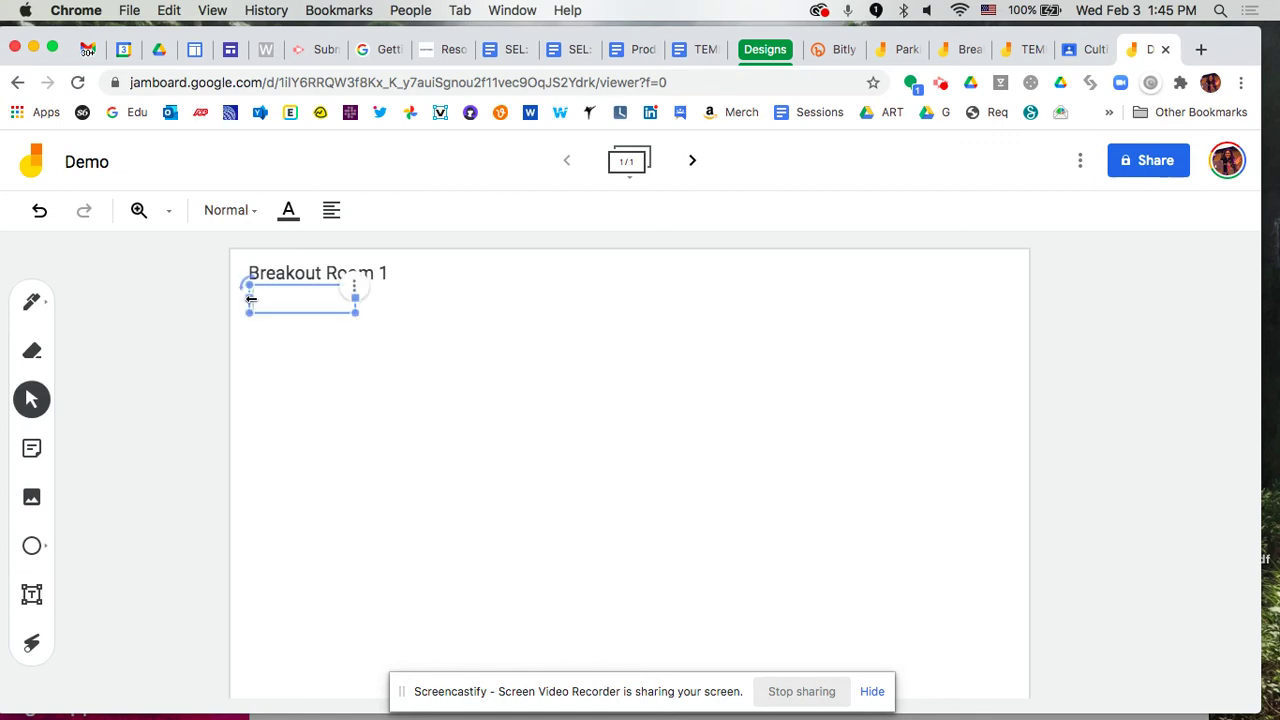
{"action": "type", "text": "Q1 -"}
{"action": "left_click", "coordinate": [955, 50]}
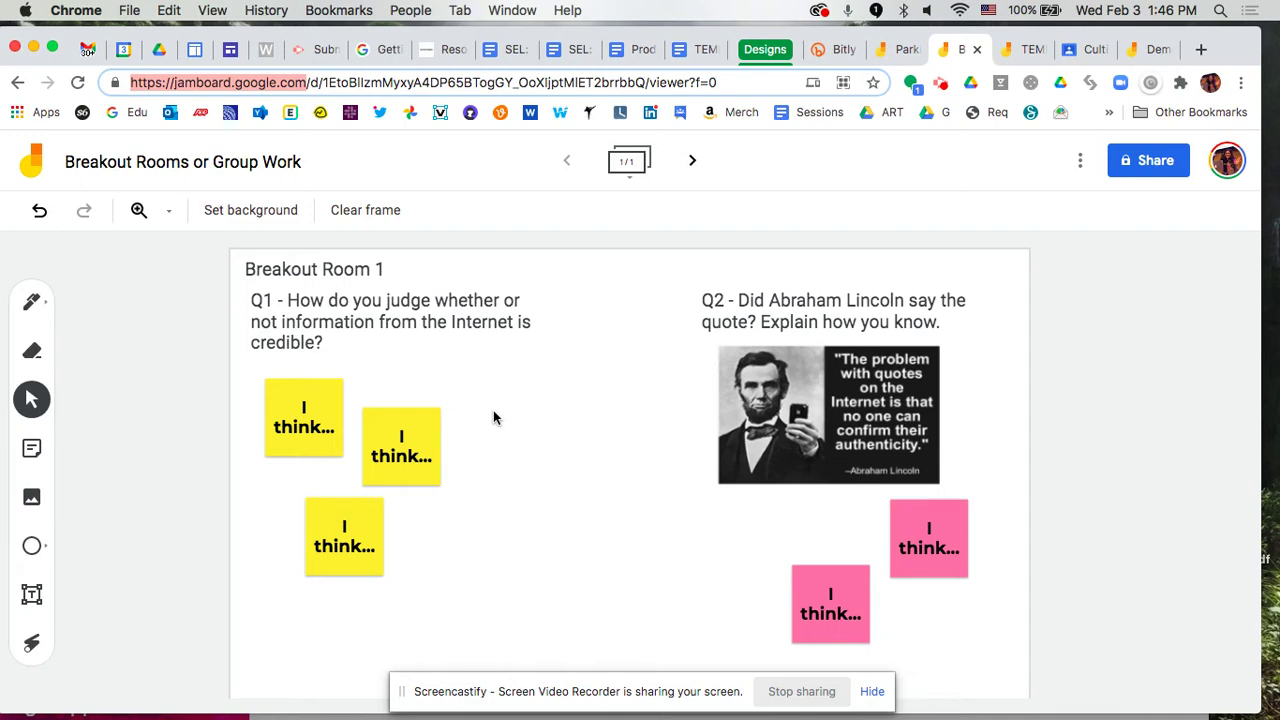
{"action": "left_click", "coordinate": [298, 314]}
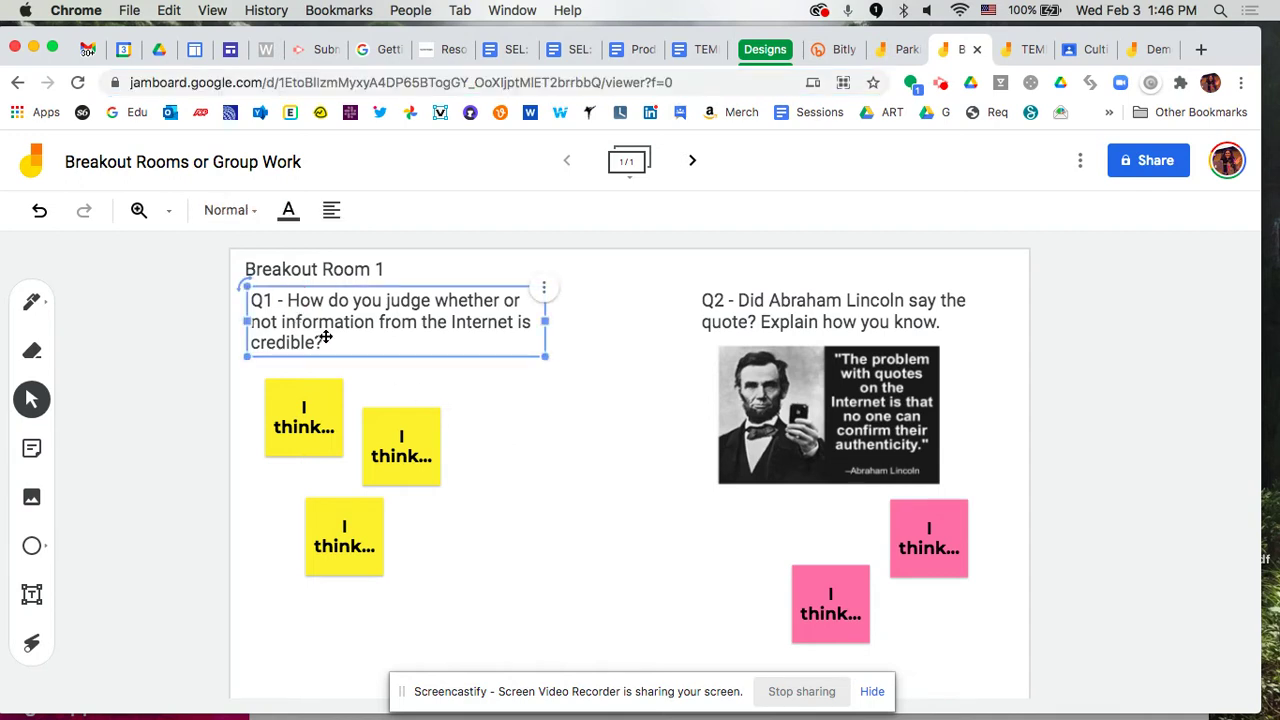
{"action": "double_click", "coordinate": [322, 338]}
{"action": "key", "text": "super+c"}
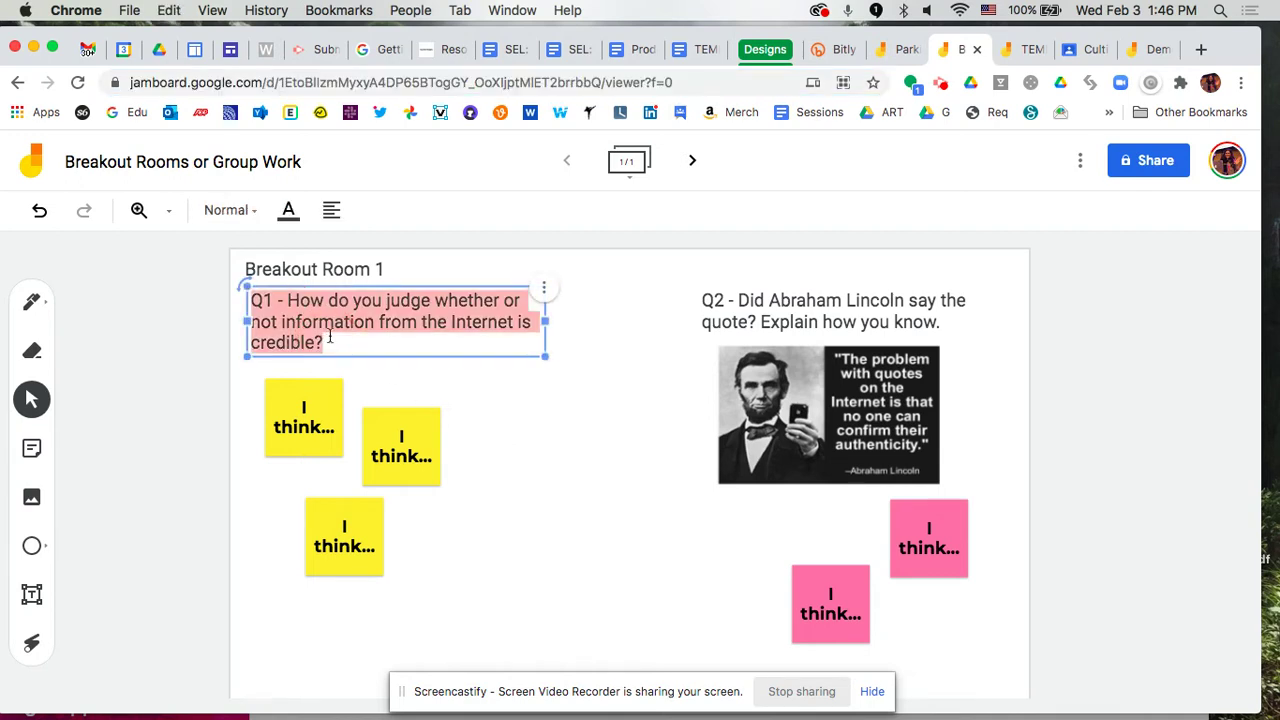
Paste the credibility question into the Q1 box, widen it, and remove the duplicate 'Q1 -' prefix.
{"action": "left_click", "coordinate": [1150, 49]}
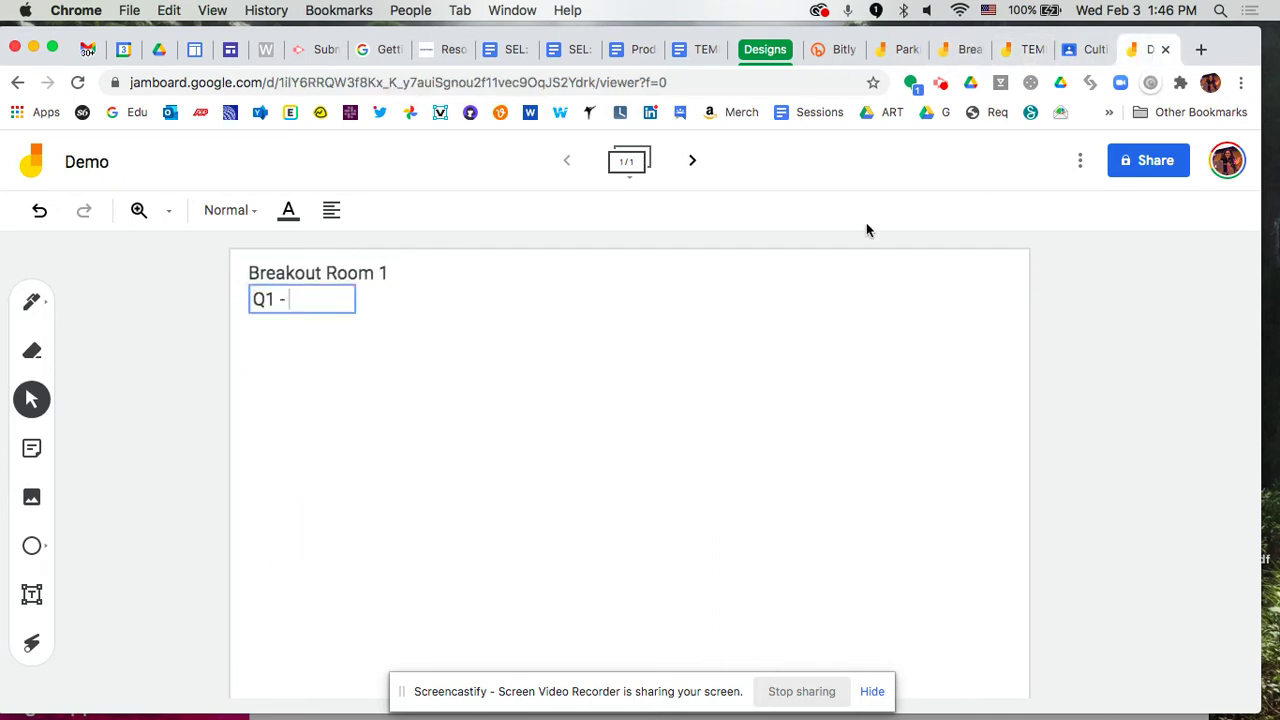
{"action": "key", "text": "super+v"}
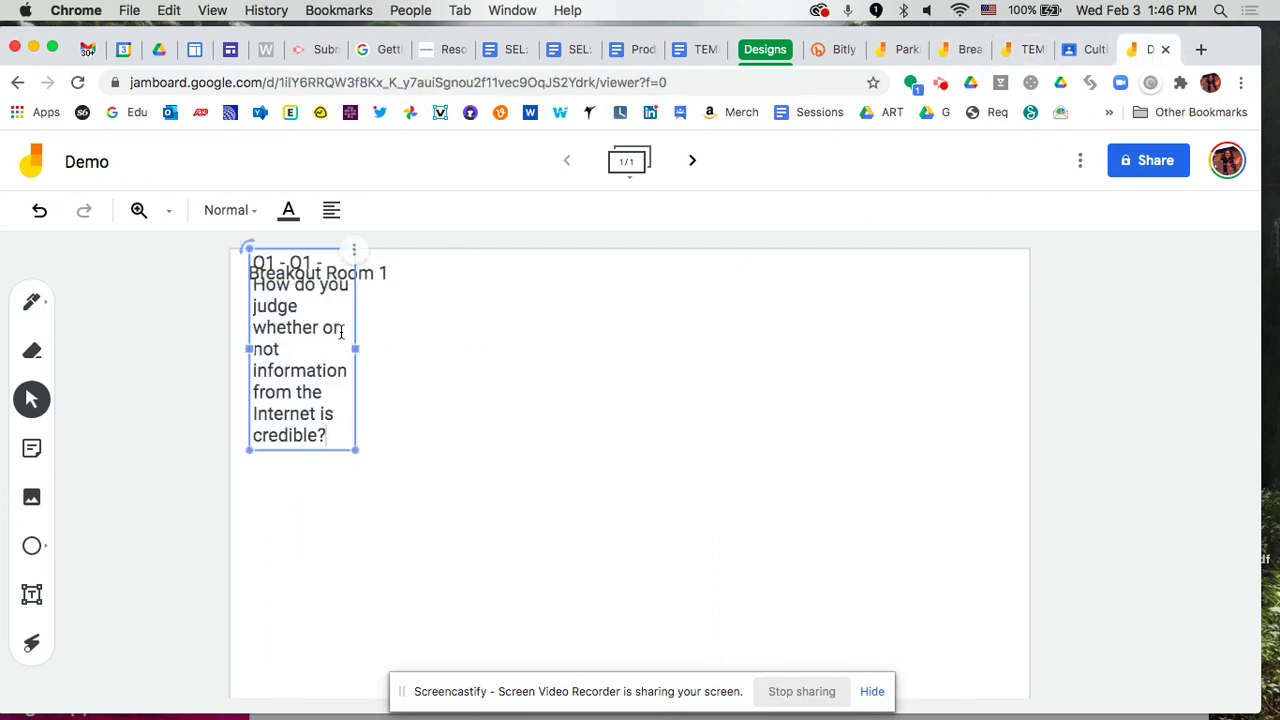
{"action": "left_click_drag", "start_coordinate": [354, 345], "coordinate": [497, 359]}
{"action": "left_click", "coordinate": [500, 331]}
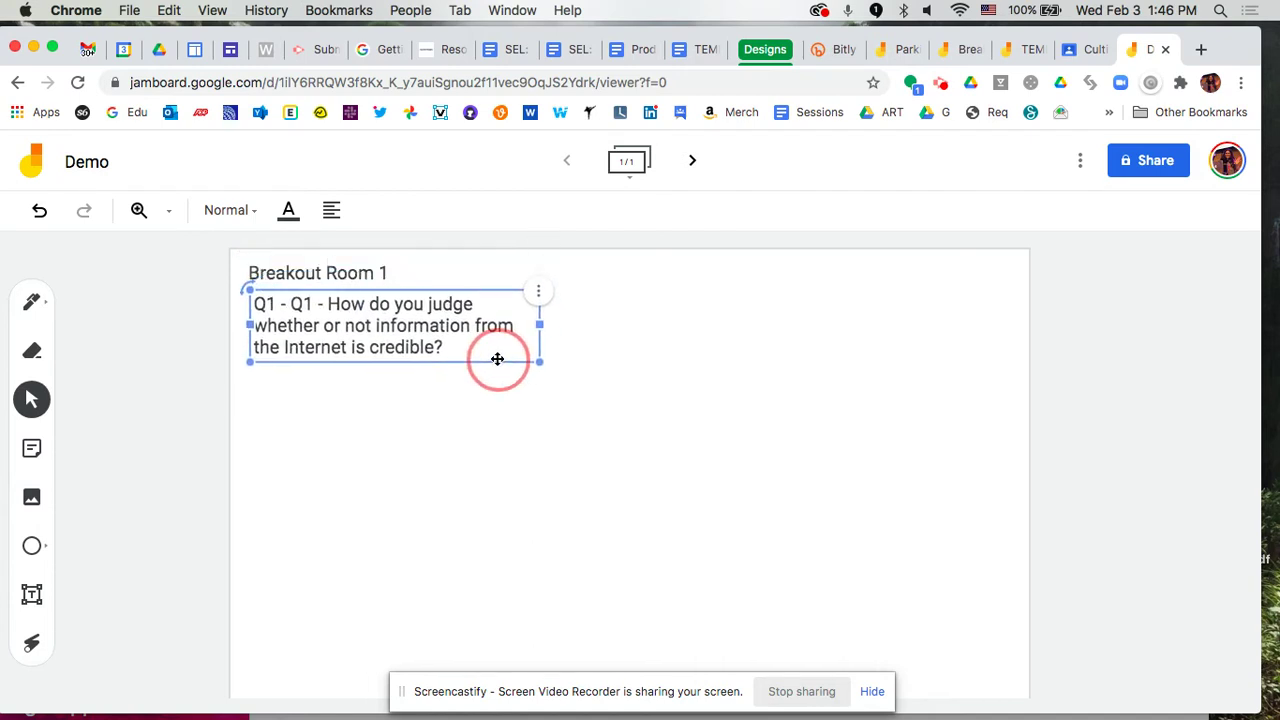
{"action": "left_click", "coordinate": [328, 307]}
{"action": "key", "text": "BackSpace"}
{"action": "key", "text": "BackSpace"}
{"action": "key", "text": "BackSpace"}
{"action": "key", "text": "BackSpace"}
{"action": "key", "text": "BackSpace"}
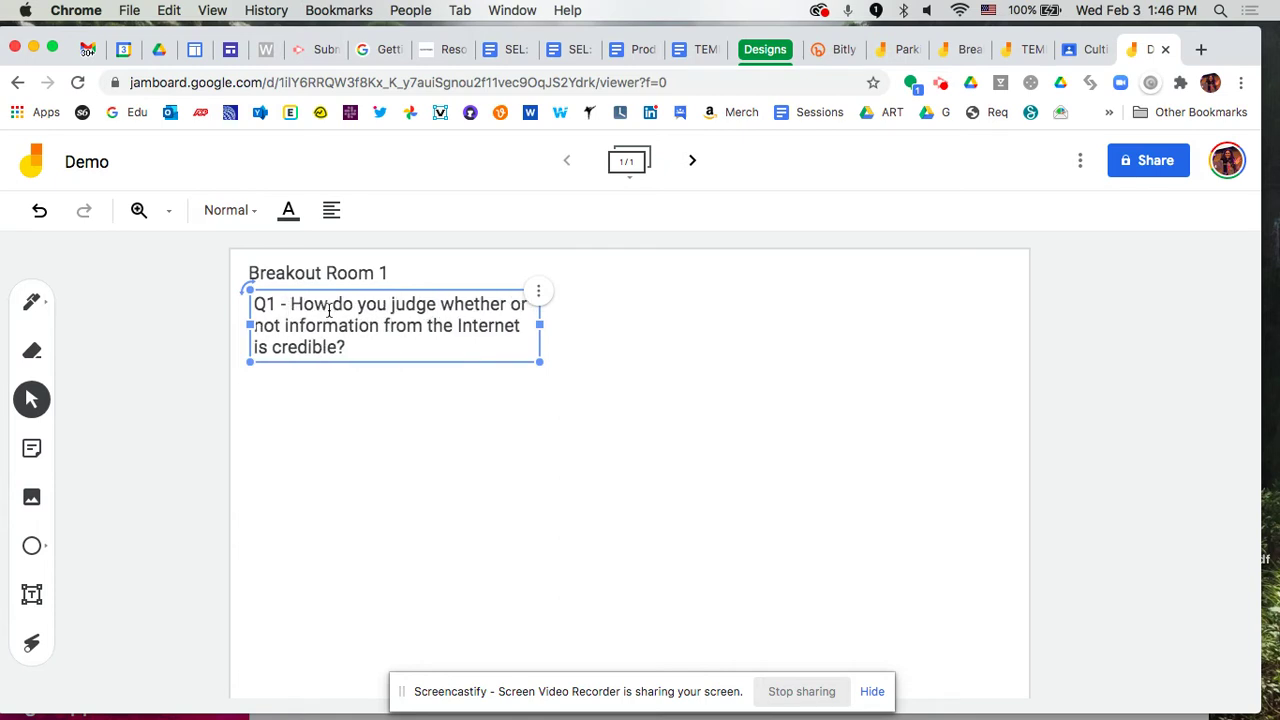
{"action": "left_click", "coordinate": [423, 457]}
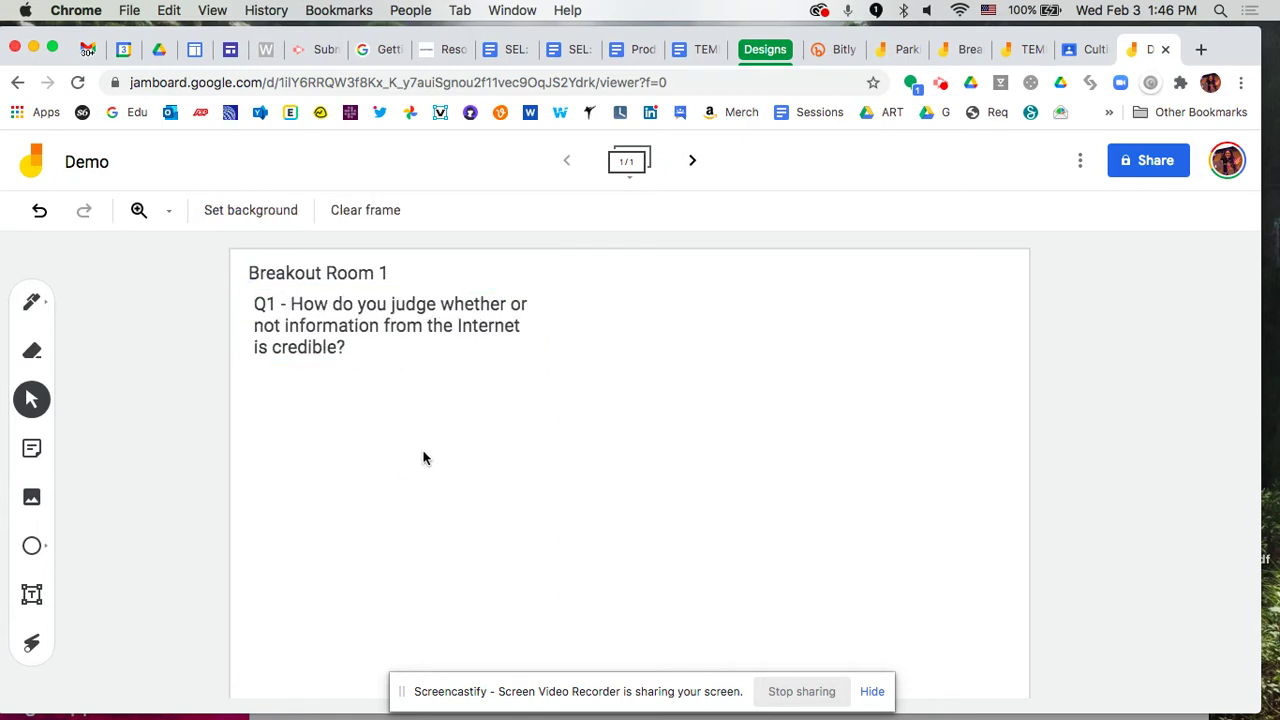
Create yellow sticky notes reading 'This is...' and 'Use yellow sticky notes here'.
{"action": "left_click", "coordinate": [33, 453]}
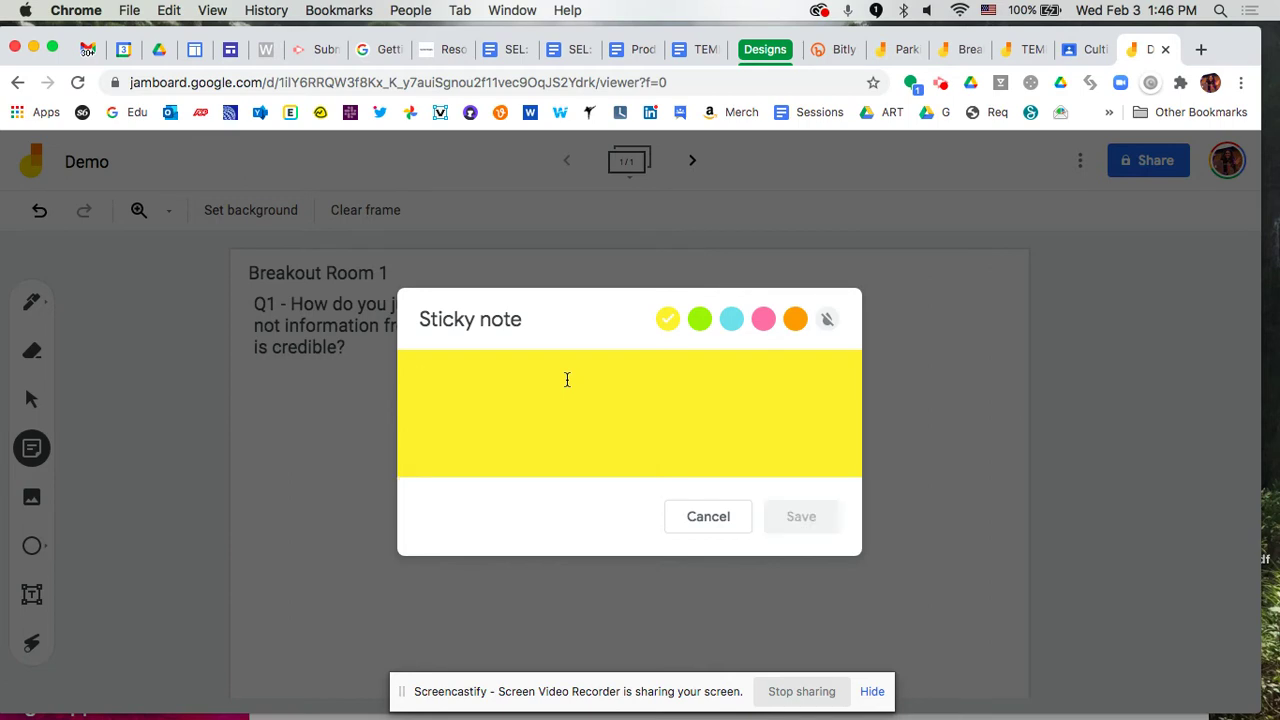
{"action": "type", "text": "This is....."}
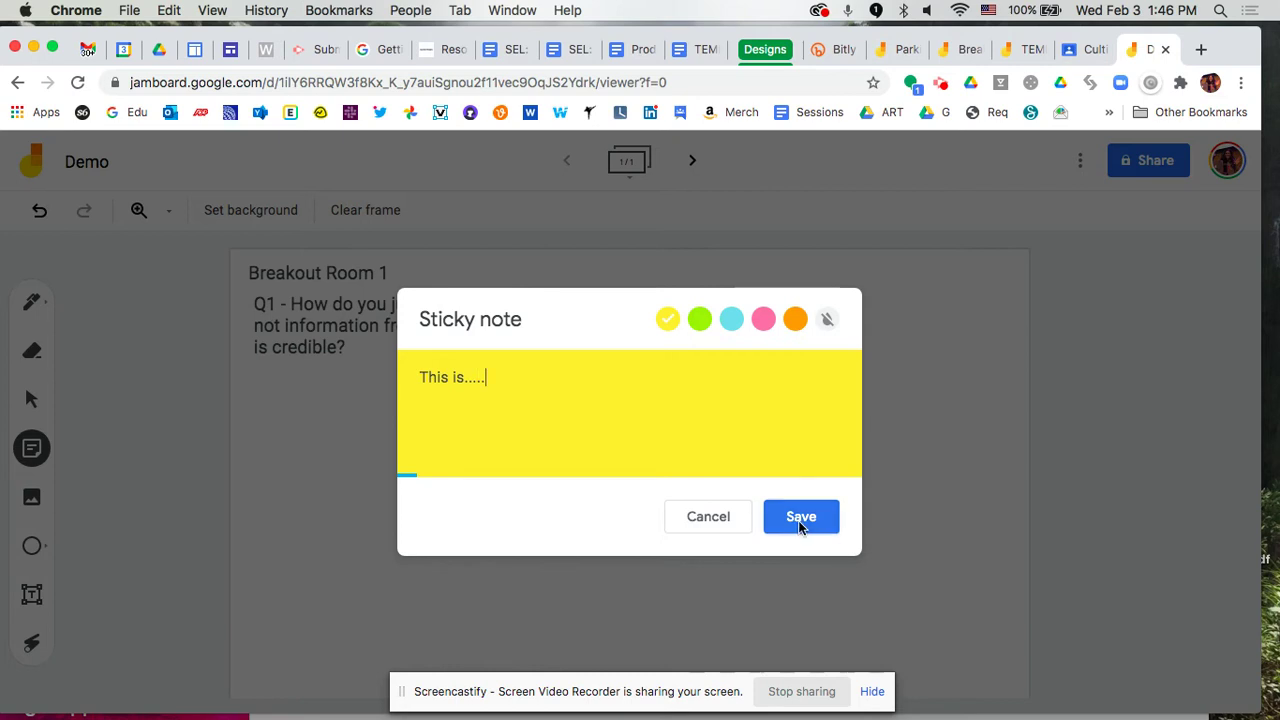
{"action": "left_click", "coordinate": [800, 518]}
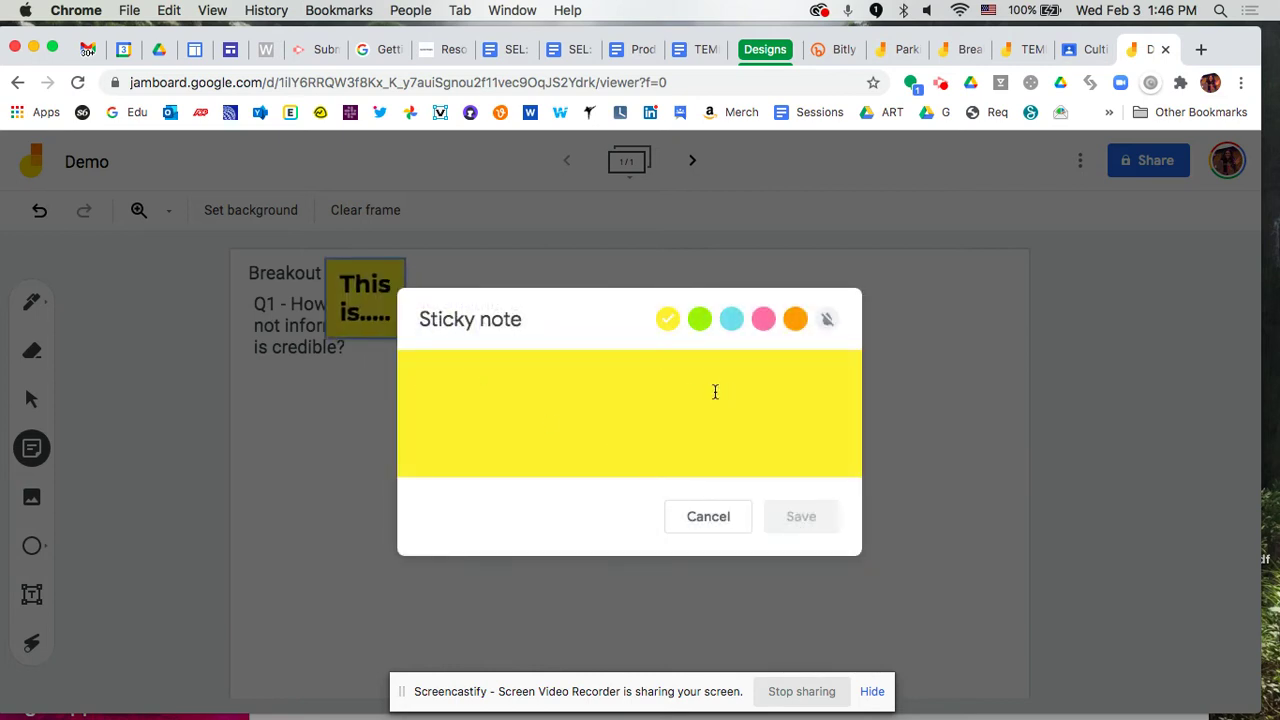
{"action": "type", "text": "USe yel"}
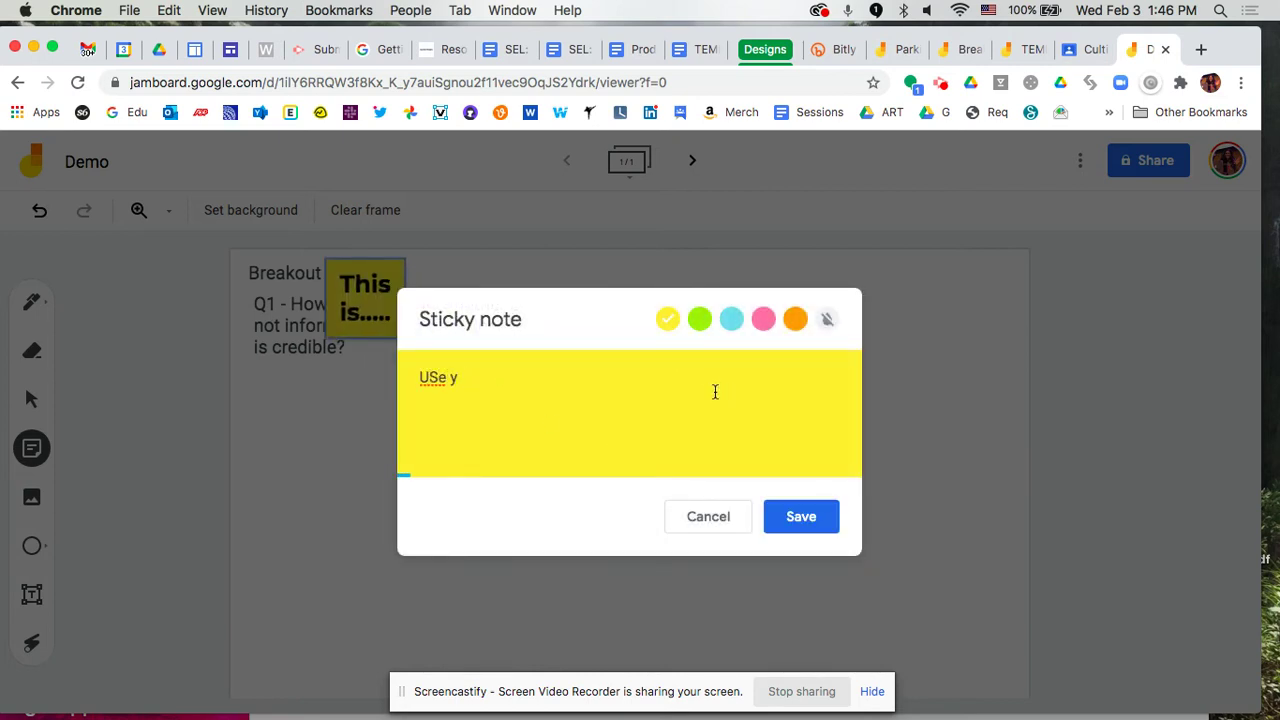
{"action": "key", "text": "BackSpace"}
{"action": "type", "text": "se yellow stick"}
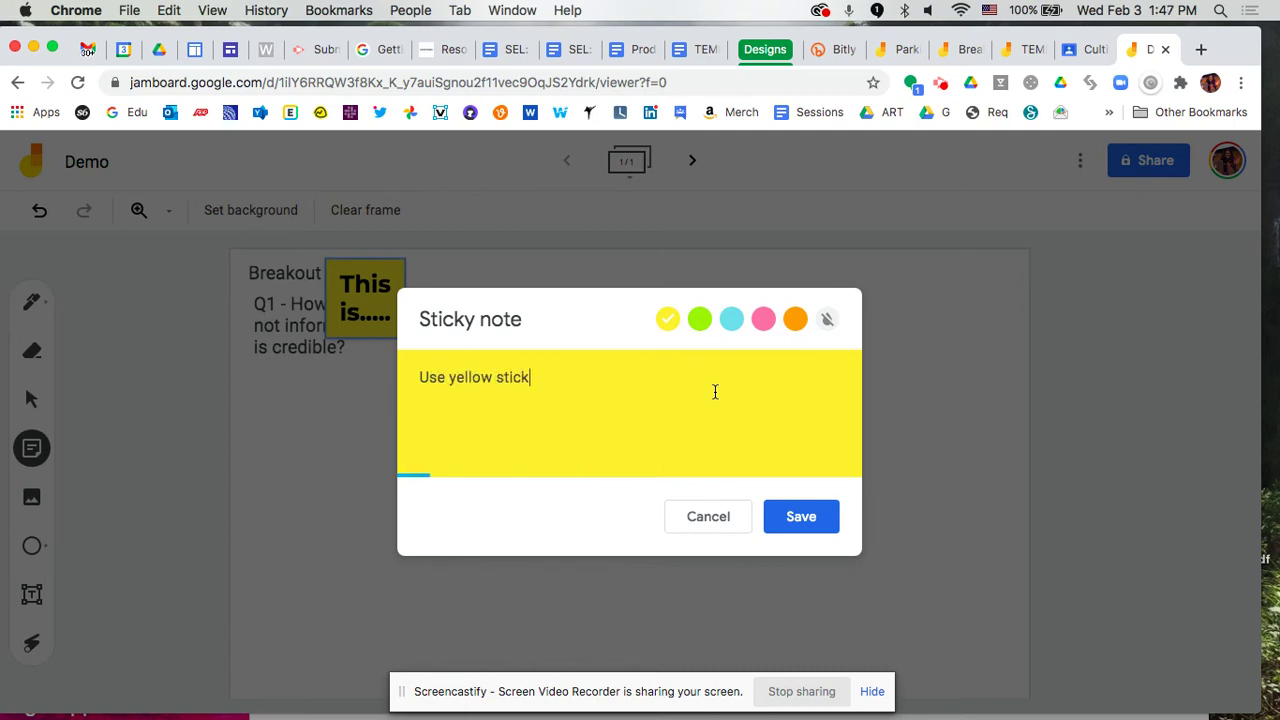
{"action": "type", "text": "y notes here"}
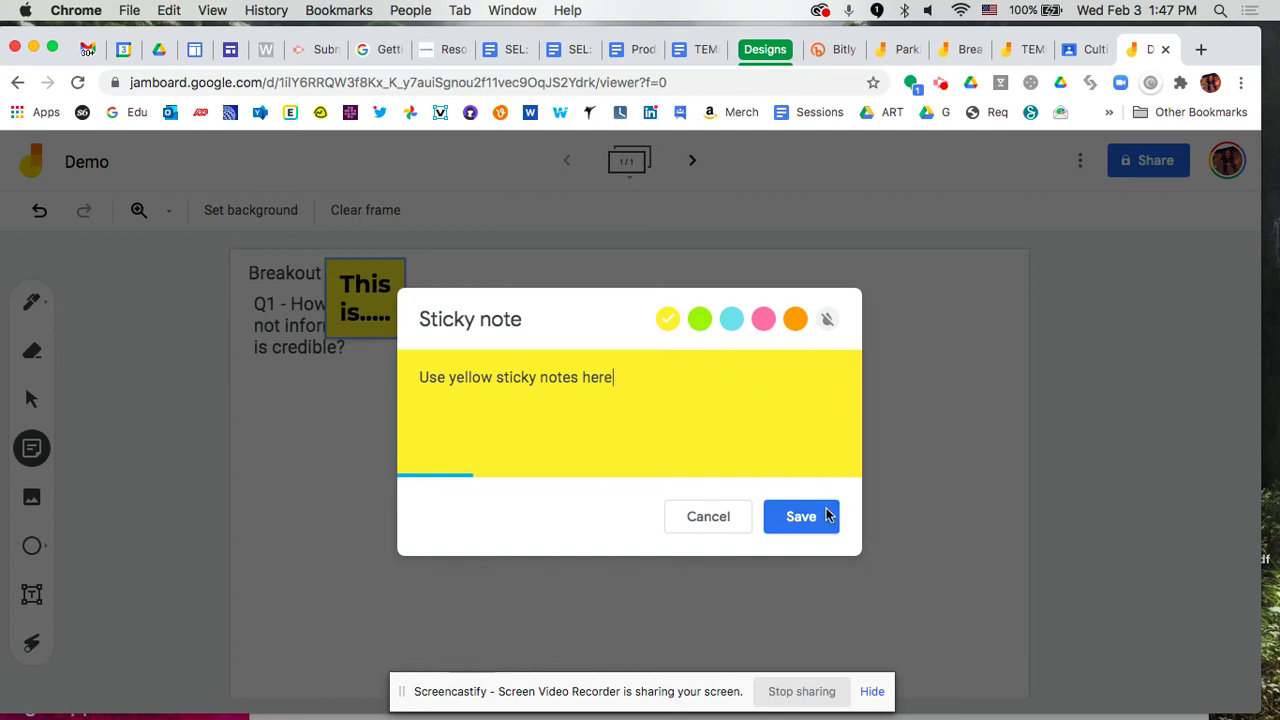
{"action": "left_click", "coordinate": [803, 517]}
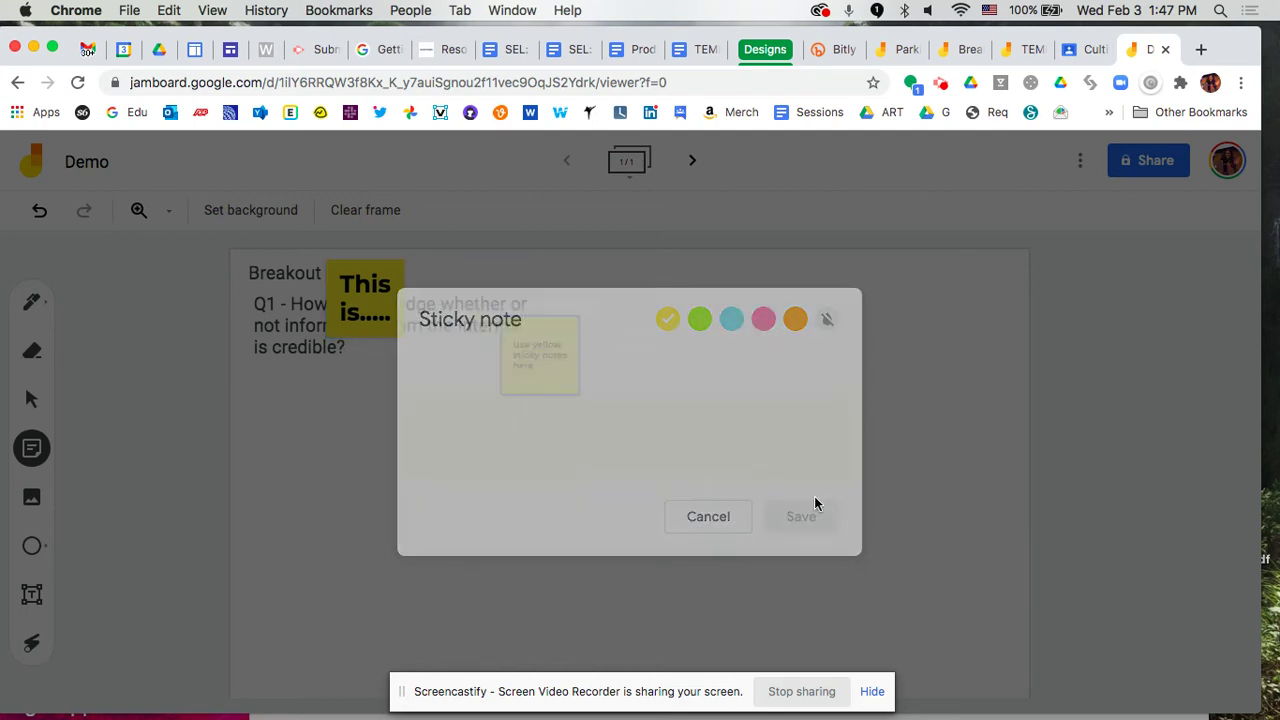
{"action": "left_click", "coordinate": [708, 516]}
Place the 'Use yellow sticky notes here' note below Q1 with 'This is.....' beside it.
{"action": "left_click_drag", "start_coordinate": [508, 278], "coordinate": [323, 410]}
{"action": "left_click_drag", "start_coordinate": [366, 278], "coordinate": [403, 436]}
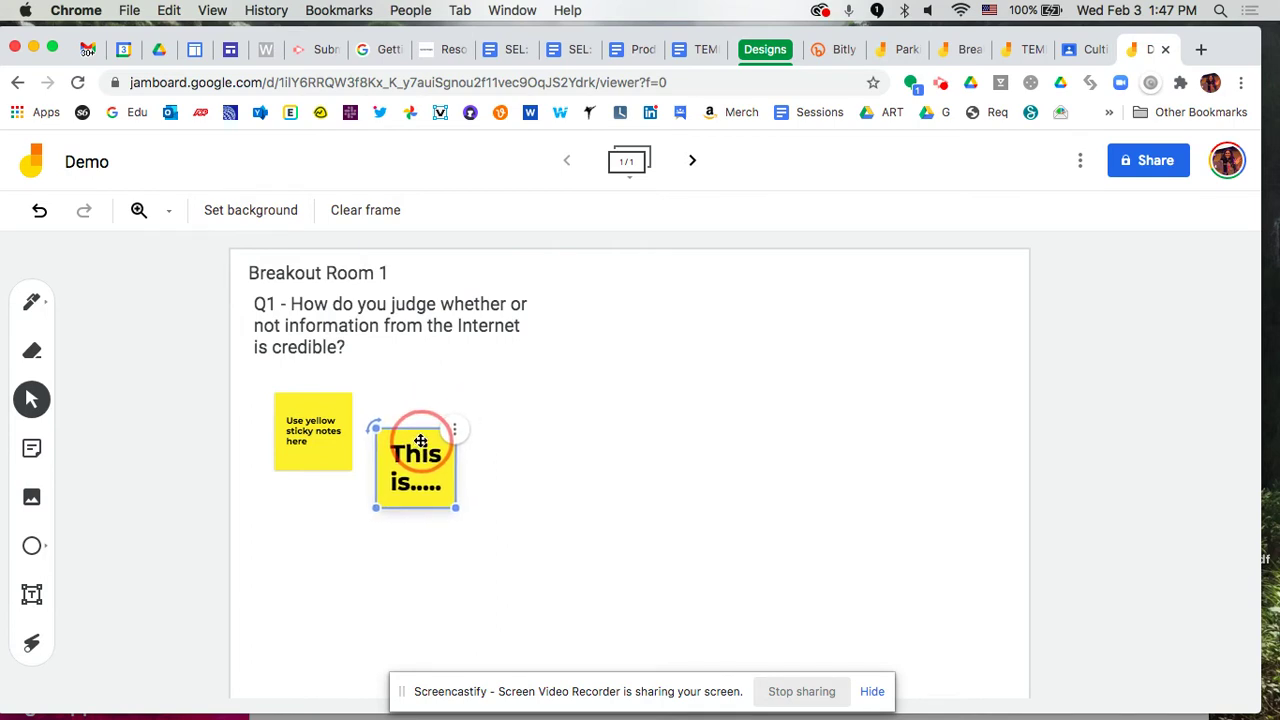
{"action": "left_click", "coordinate": [564, 521]}
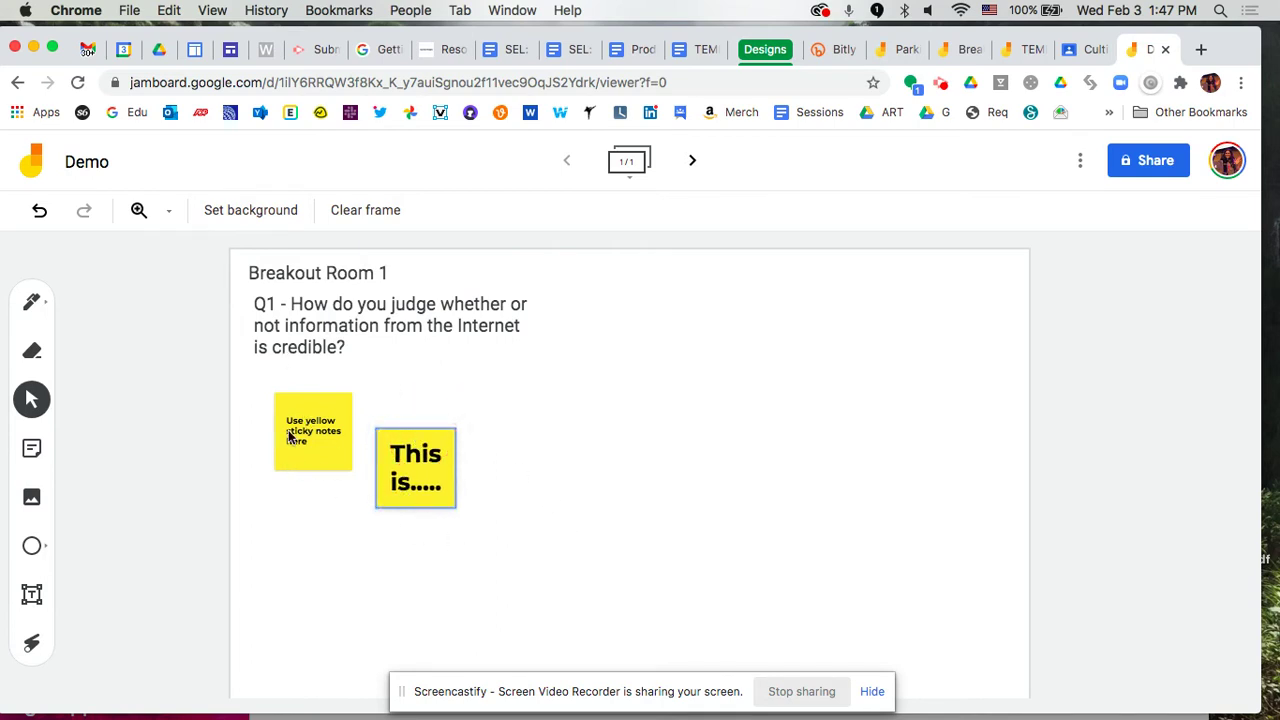
{"action": "left_click", "coordinate": [408, 480]}
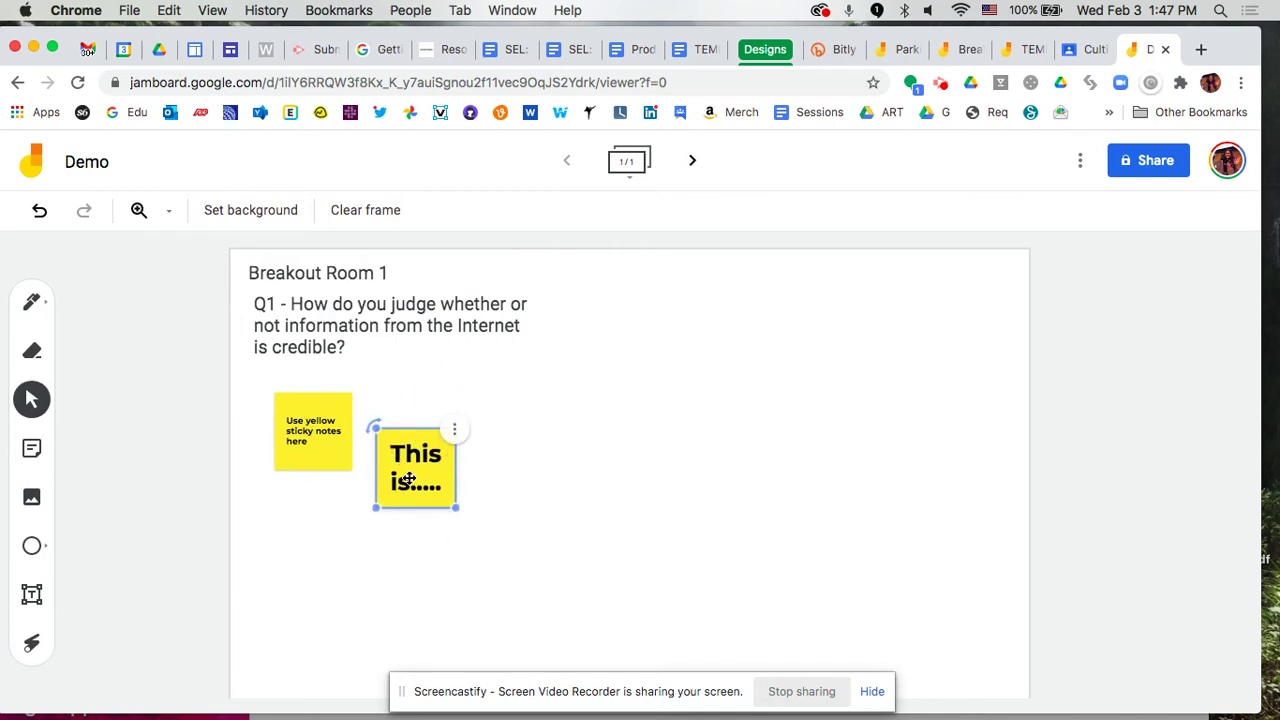
{"action": "left_click", "coordinate": [318, 521]}
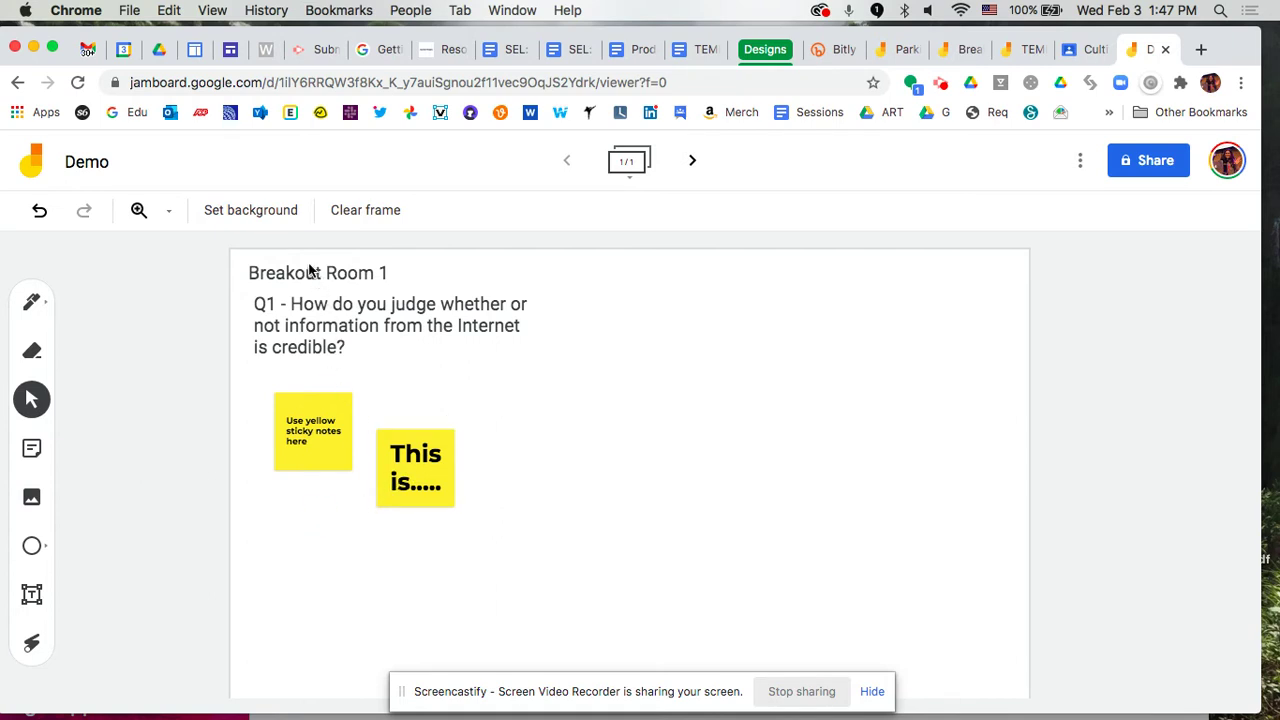
{"action": "left_click", "coordinate": [310, 314]}
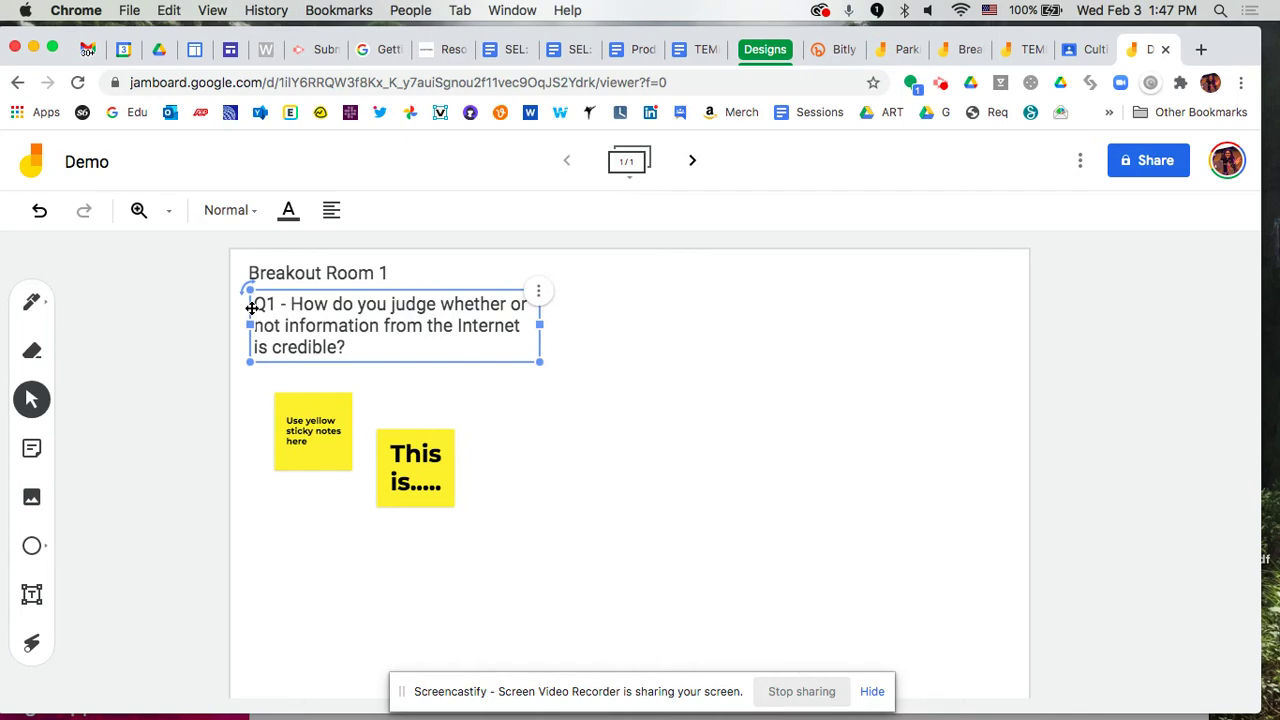
Duplicate the Q1 question, move the copy to the upper right, and relabel it Q2.
{"action": "key", "text": "super+d"}
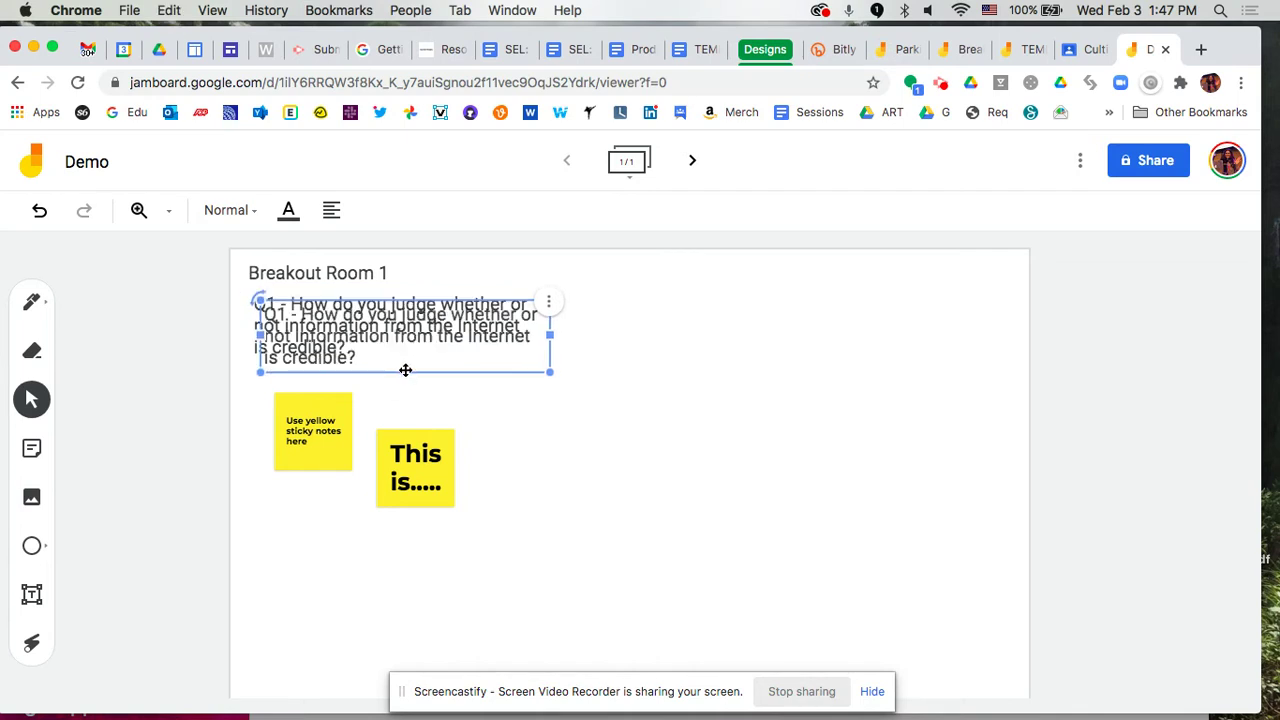
{"action": "left_click", "coordinate": [406, 368]}
{"action": "left_click", "coordinate": [408, 364]}
{"action": "left_click_drag", "start_coordinate": [437, 369], "coordinate": [888, 356]}
{"action": "left_click", "coordinate": [731, 306]}
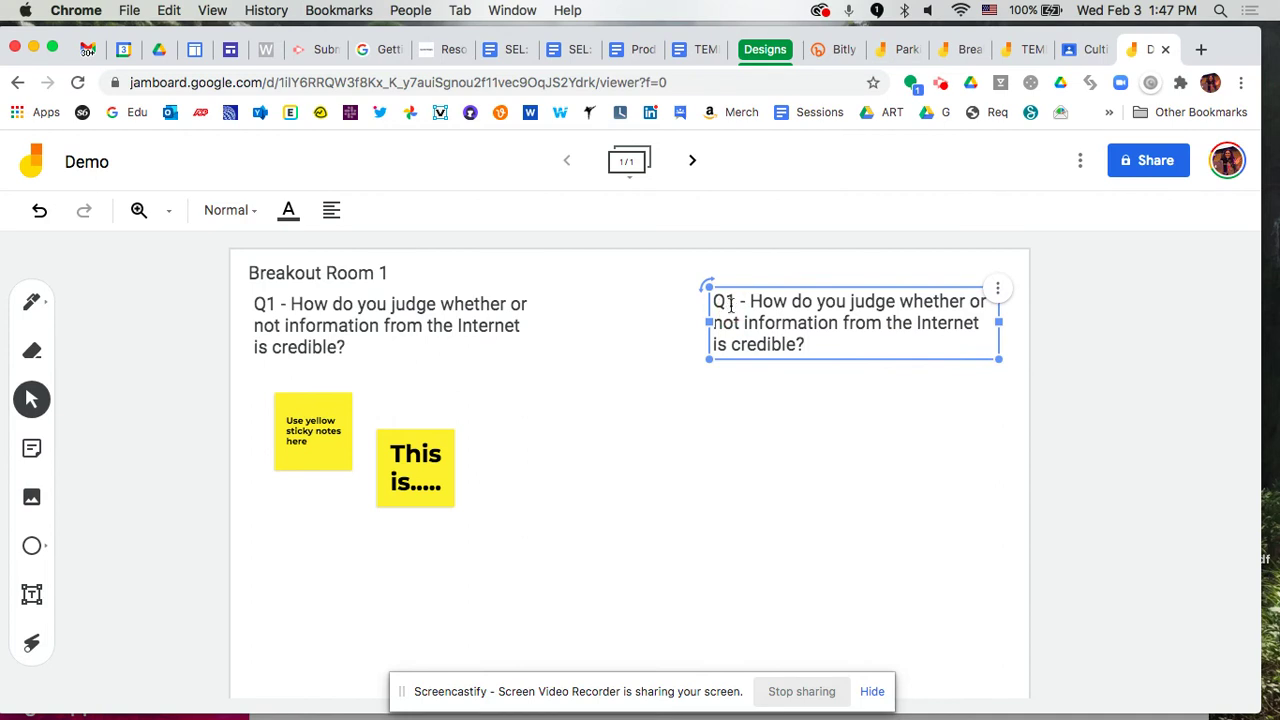
{"action": "key", "text": "BackSpace"}
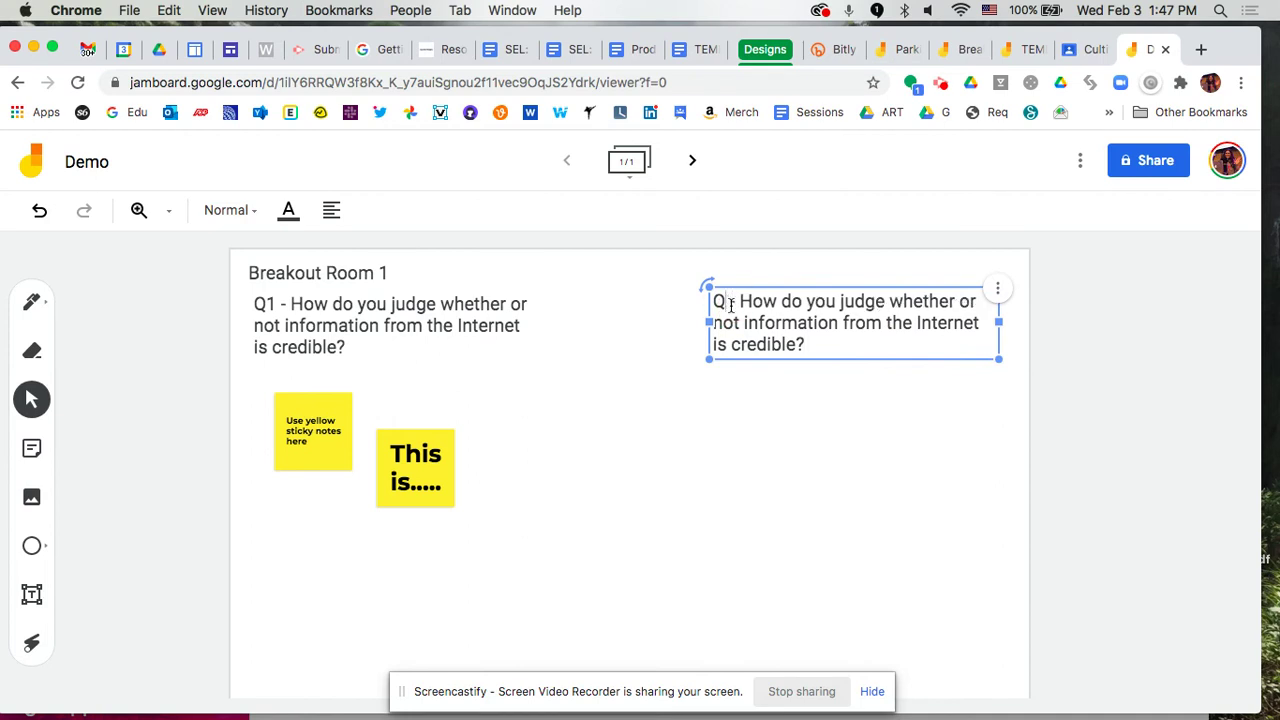
{"action": "type", "text": "2"}
{"action": "left_click", "coordinate": [742, 422]}
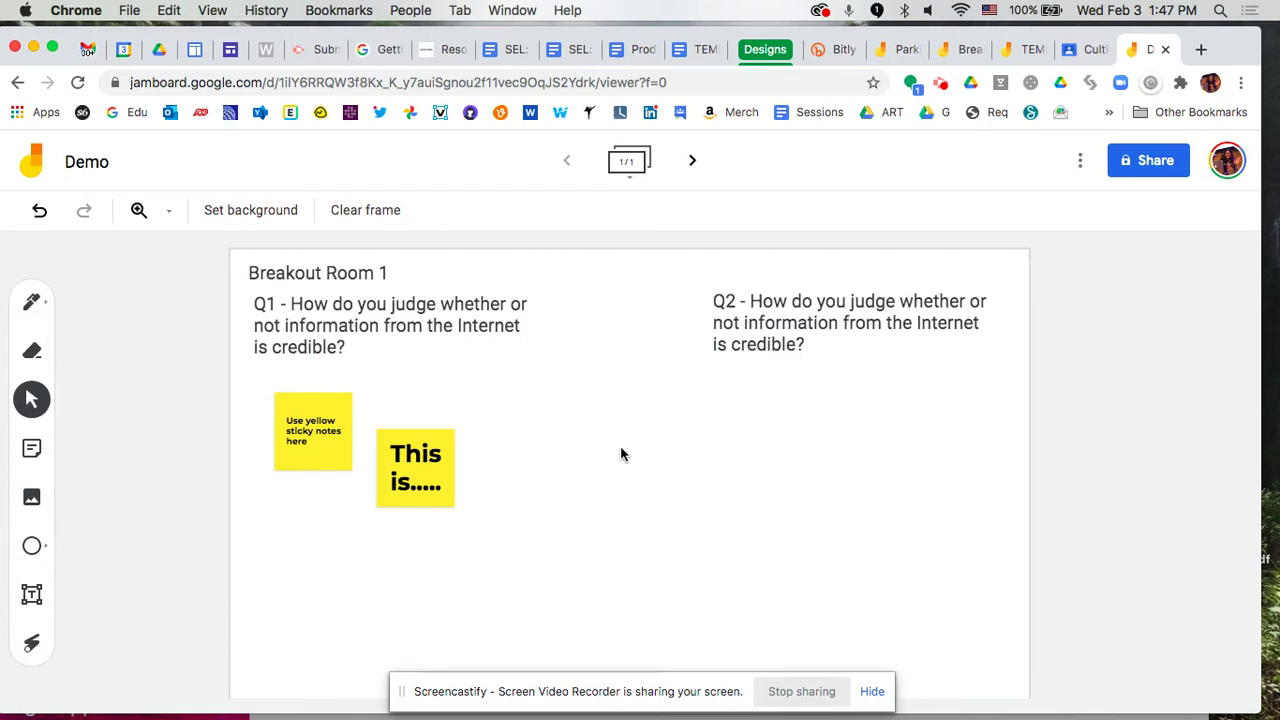
Compare with the Breakout Rooms or Group Work example board, then return to Demo.
{"action": "left_click", "coordinate": [952, 50]}
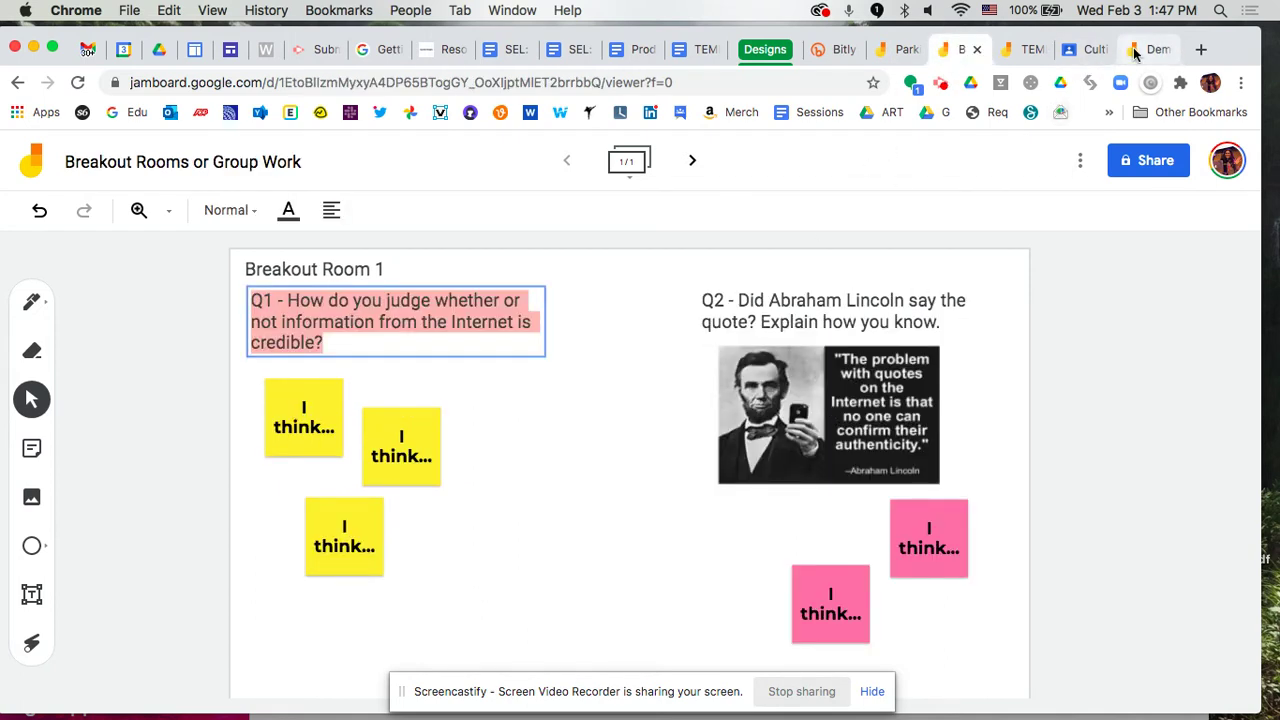
{"action": "left_click", "coordinate": [1135, 54]}
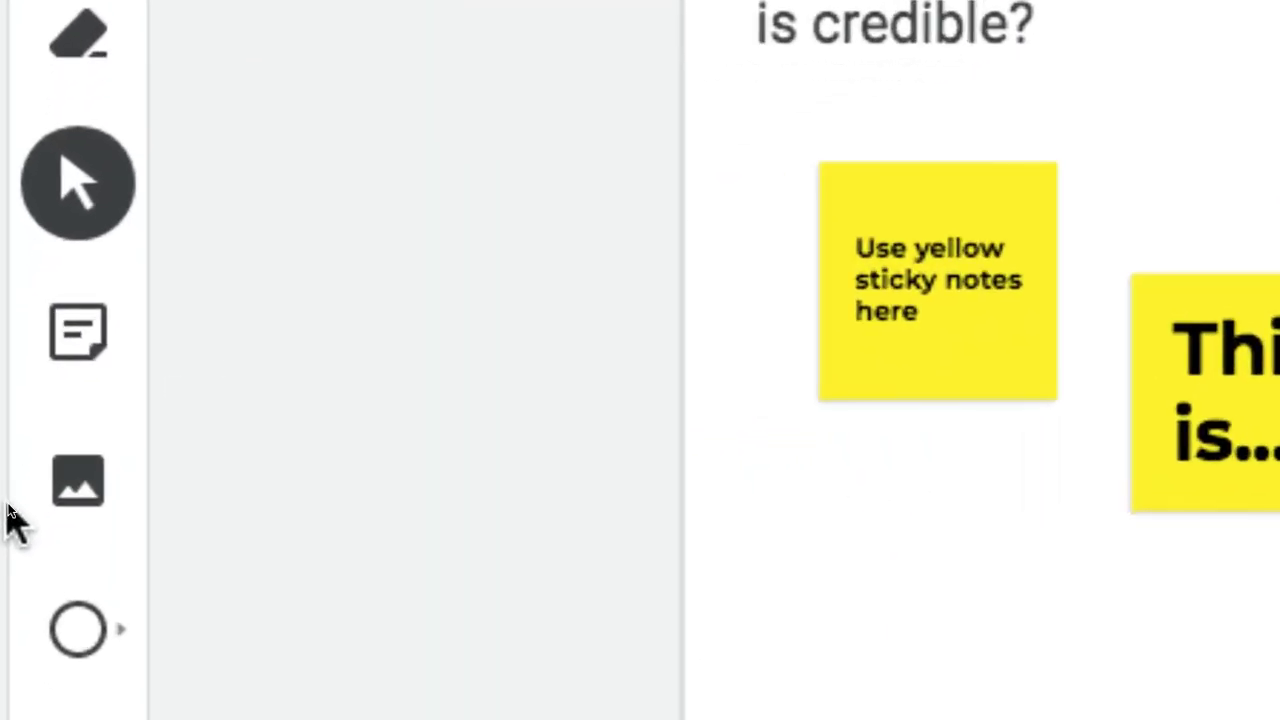
{"action": "left_click", "coordinate": [78, 502]}
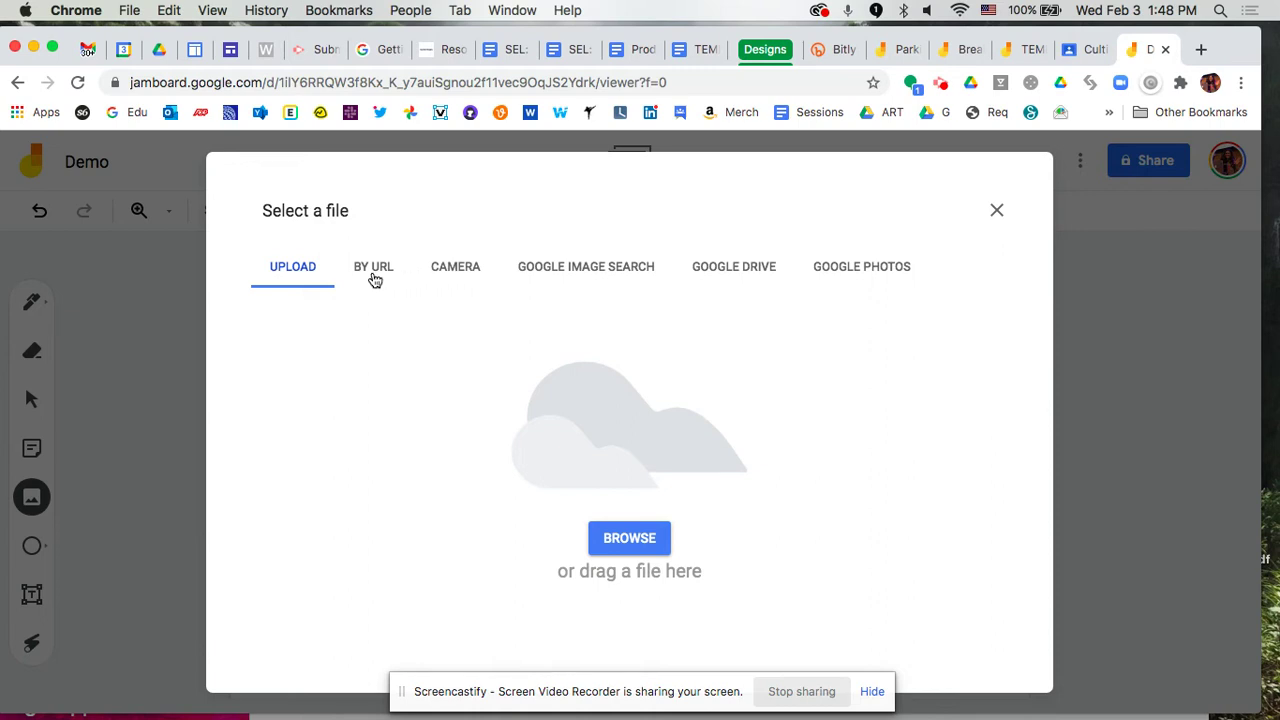
Upload Fake Meme4.jpg from the Downloads folder onto the Demo frame.
{"action": "left_click", "coordinate": [623, 540]}
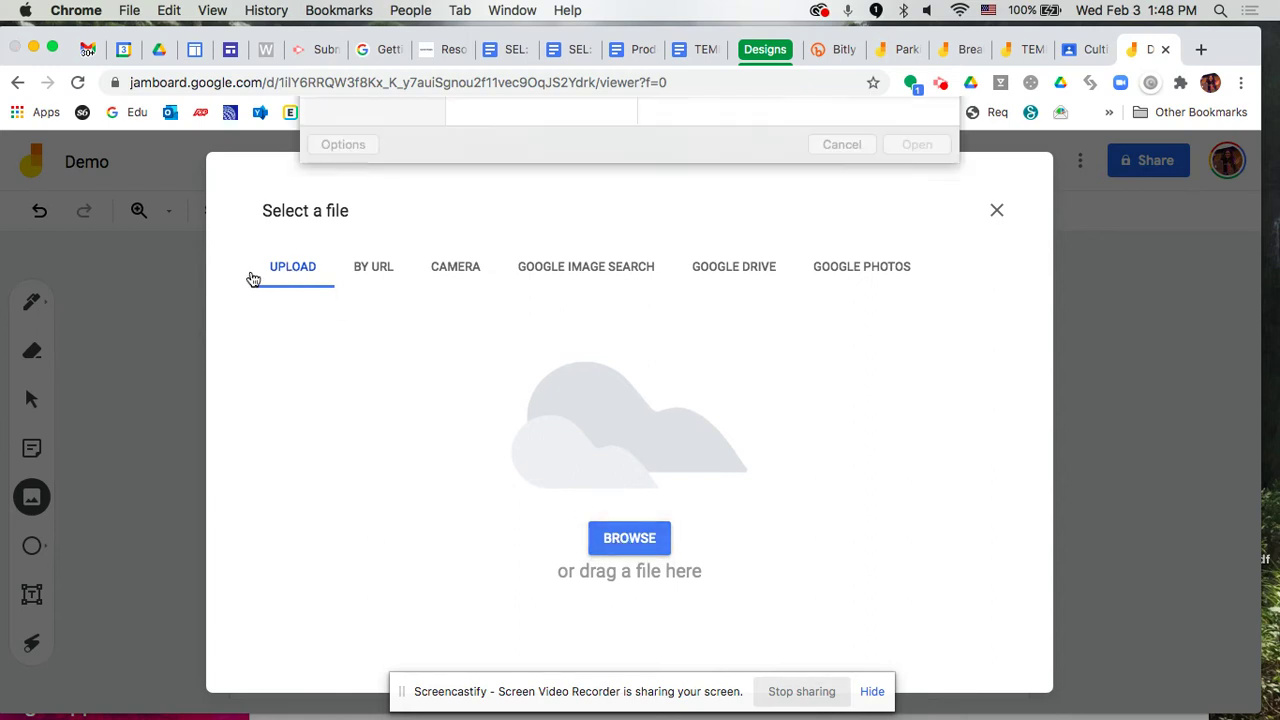
{"action": "scroll", "coordinate": [507, 366], "scroll_direction": "down", "scroll_amount": 4}
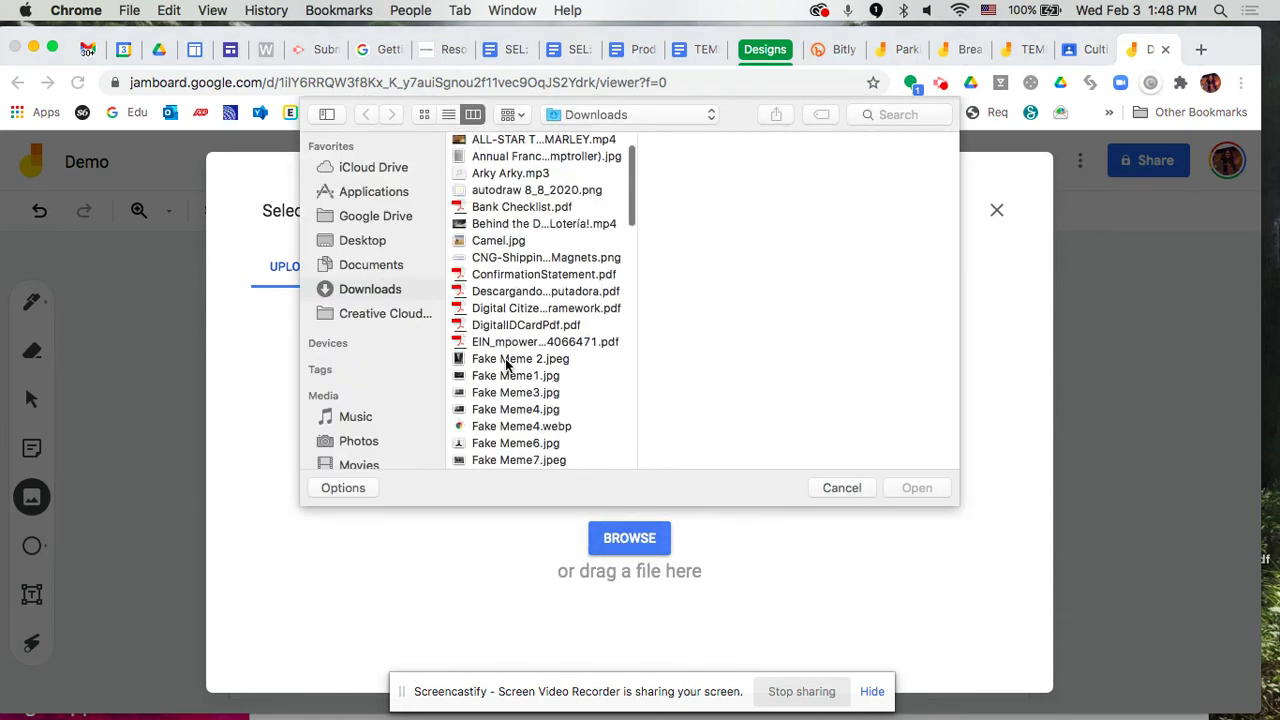
{"action": "left_click", "coordinate": [510, 310]}
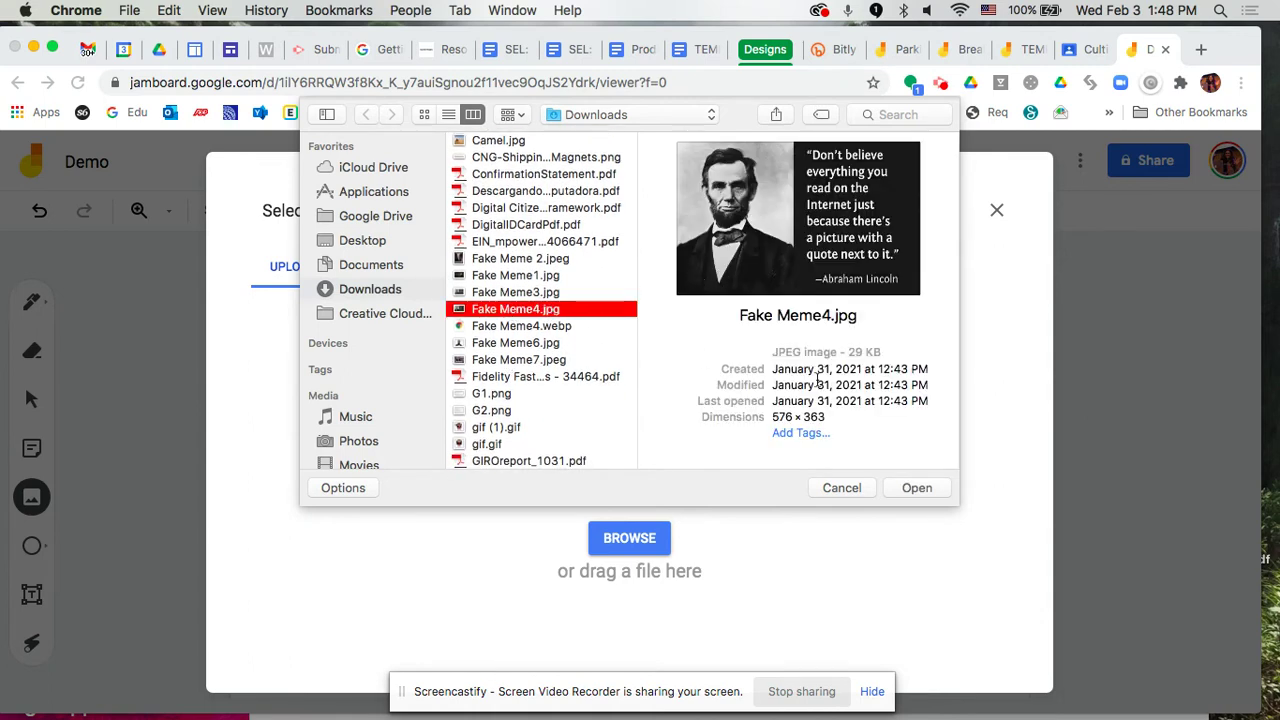
{"action": "left_click", "coordinate": [910, 487]}
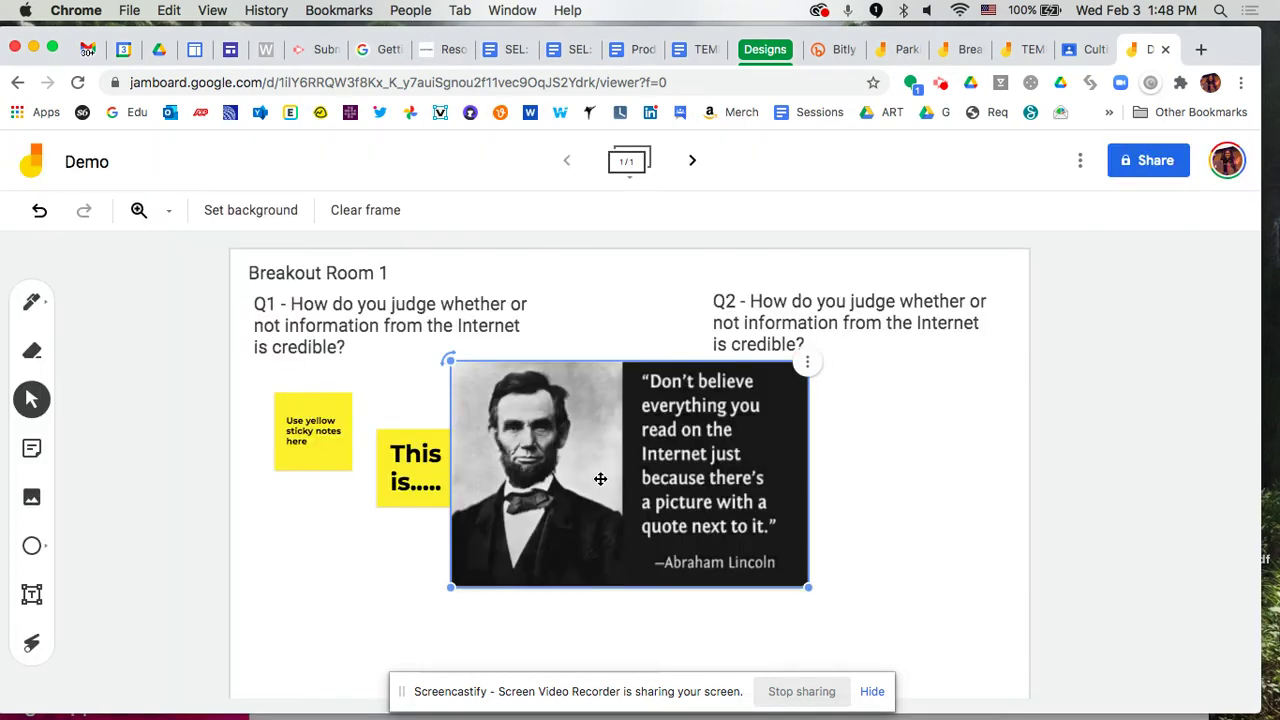
Resize the Fake Meme4.jpg Lincoln image smaller and position it beneath Q2.
{"action": "left_click_drag", "start_coordinate": [451, 587], "coordinate": [562, 489]}
{"action": "left_click", "coordinate": [570, 487]}
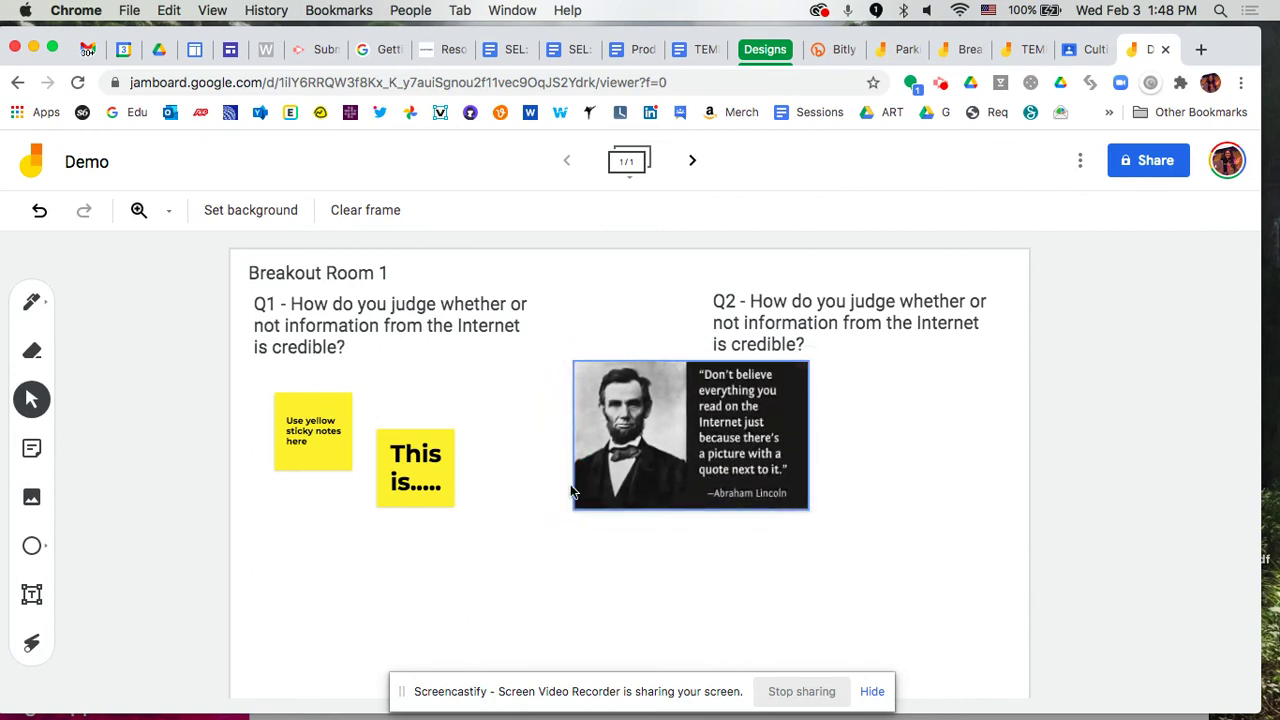
{"action": "left_click_drag", "start_coordinate": [715, 435], "coordinate": [872, 442]}
{"action": "left_click", "coordinate": [996, 366]}
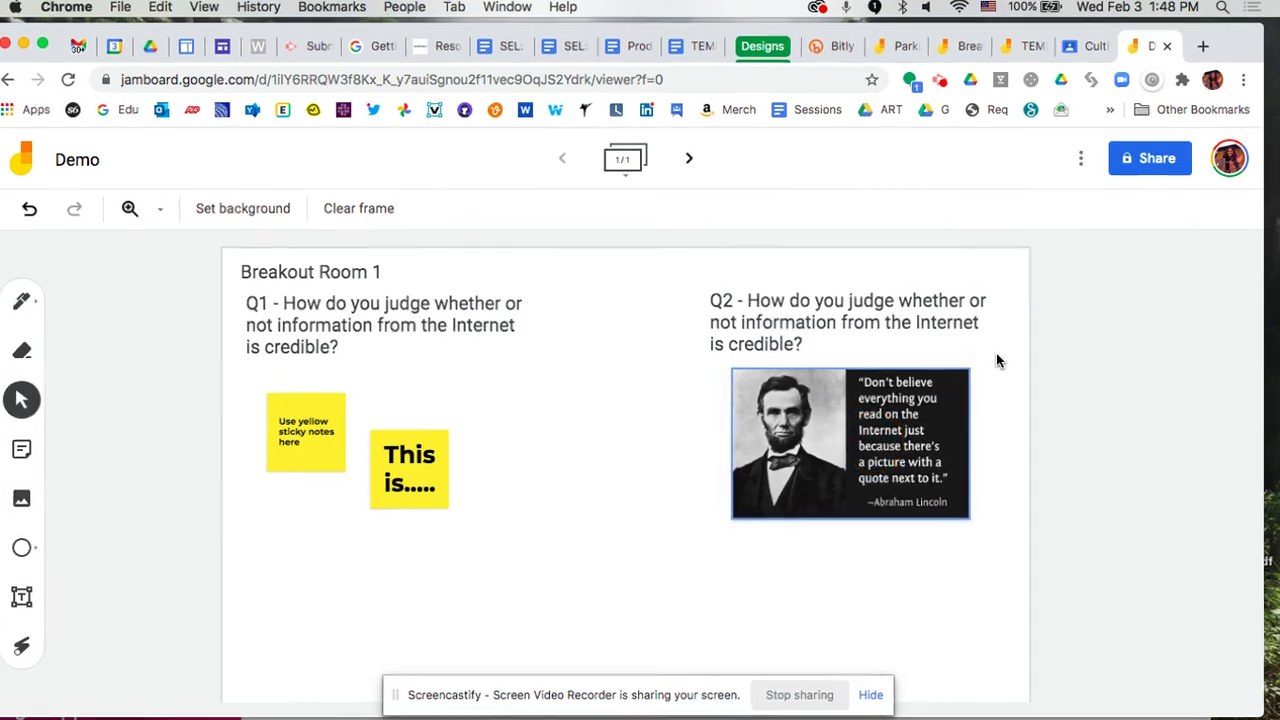
{"action": "left_click", "coordinate": [958, 386]}
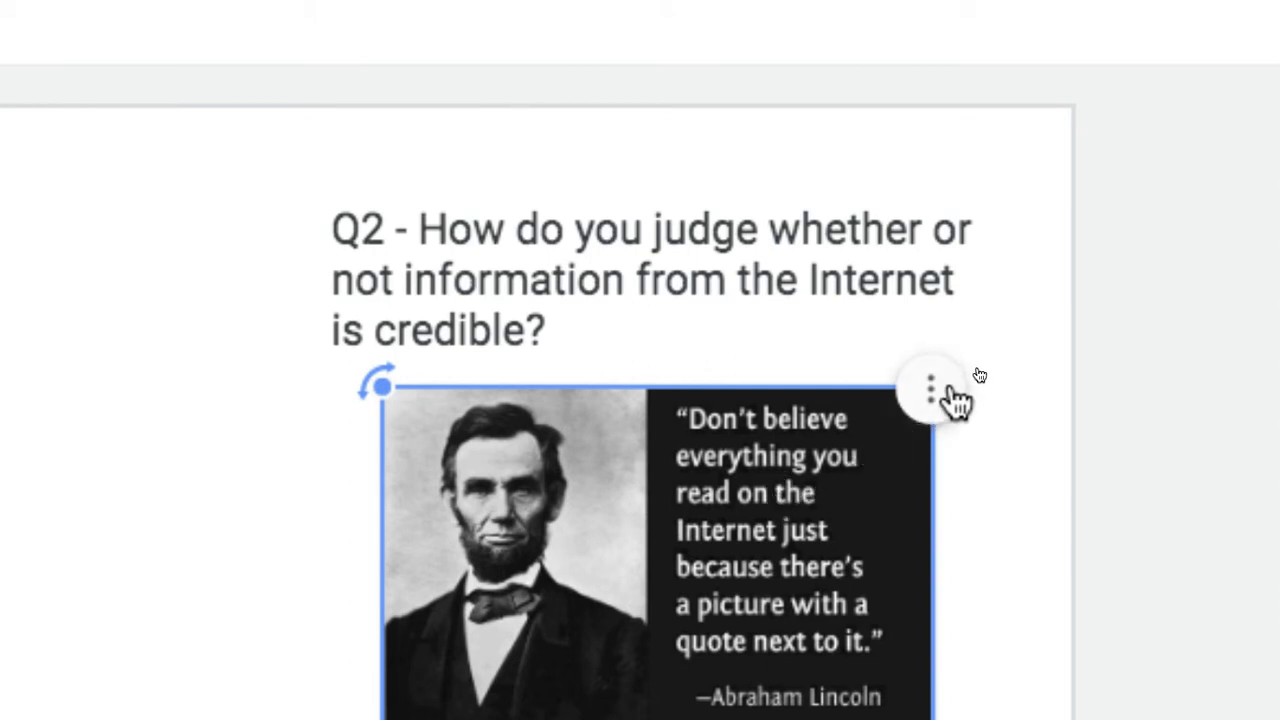
{"action": "left_click", "coordinate": [952, 392]}
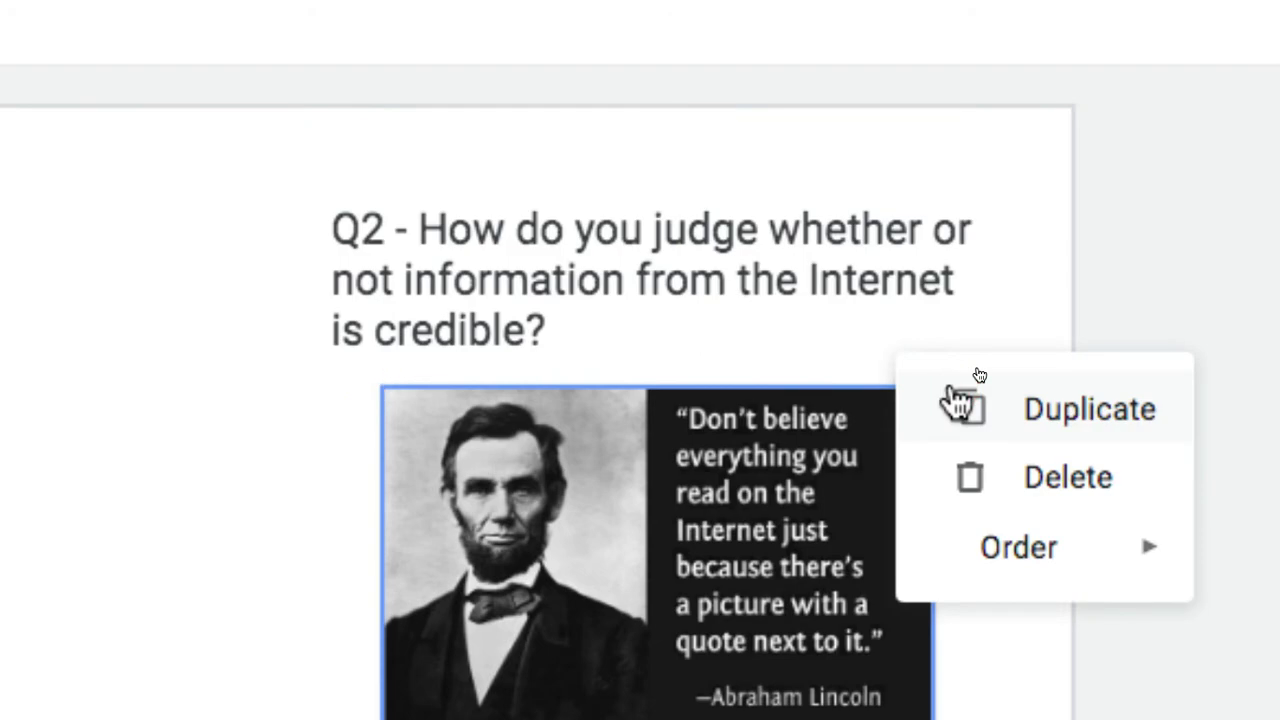
{"action": "mouse_move", "coordinate": [1056, 560]}
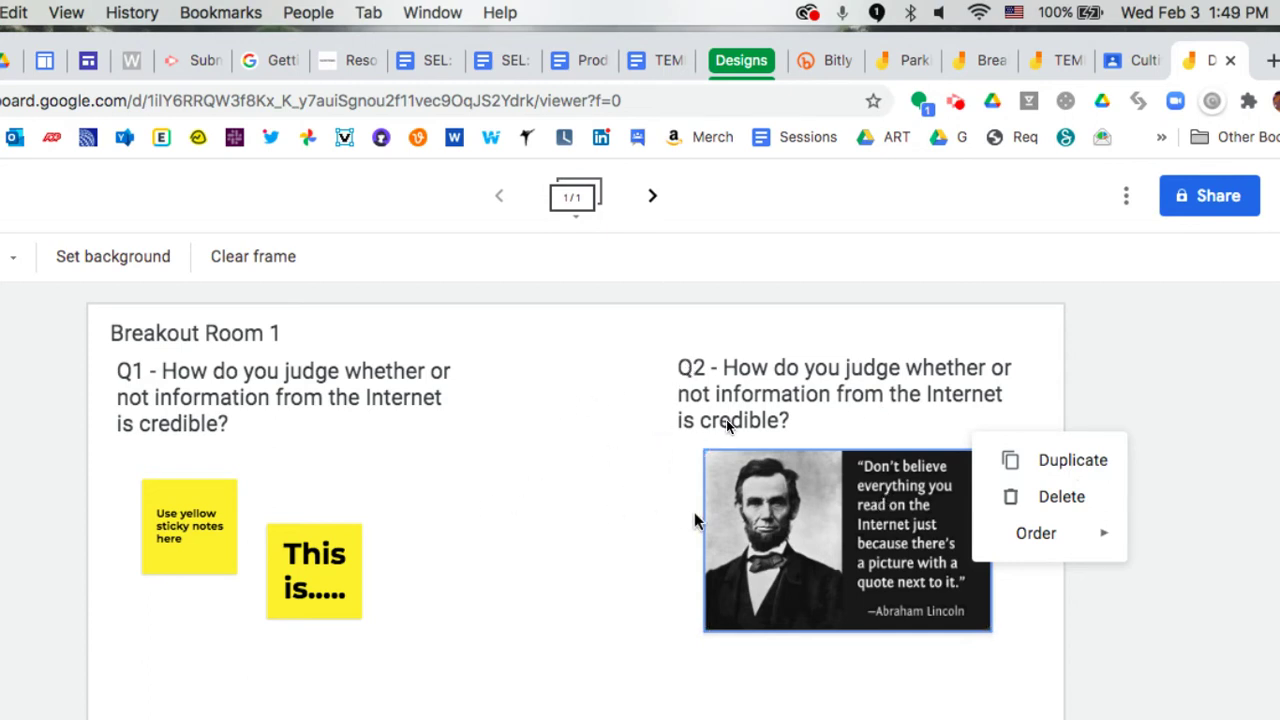
{"action": "left_click", "coordinate": [591, 486]}
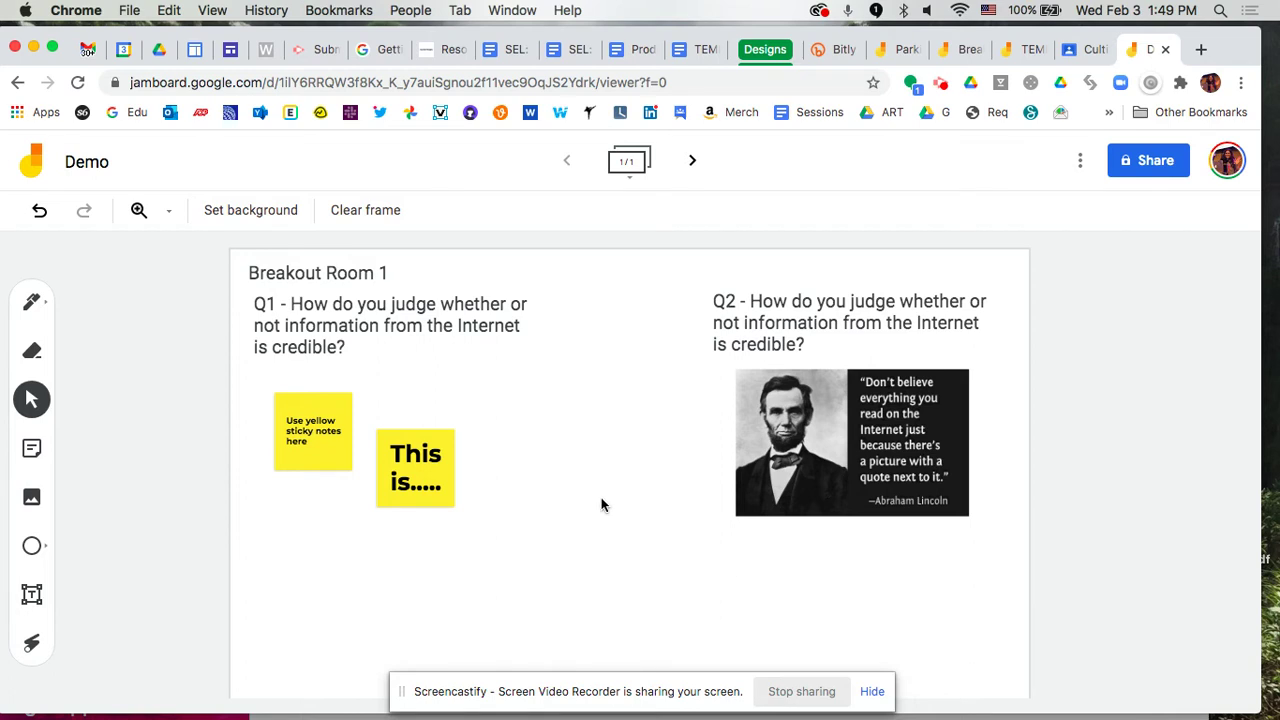
{"action": "left_click", "coordinate": [960, 50]}
Point out the example board's Q1, Q2, yellow and pink sticky notes, and Lincoln image.
{"action": "left_click", "coordinate": [600, 409]}
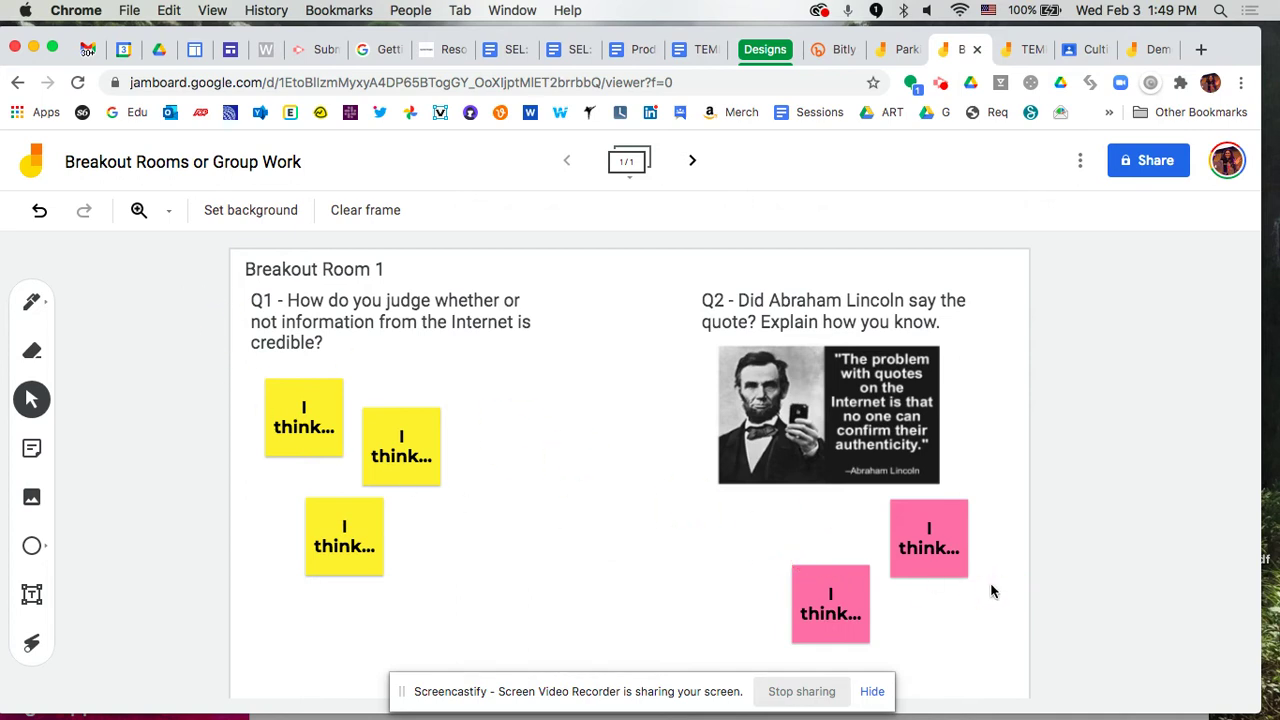
{"action": "left_click", "coordinate": [491, 323]}
{"action": "left_click", "coordinate": [427, 438]}
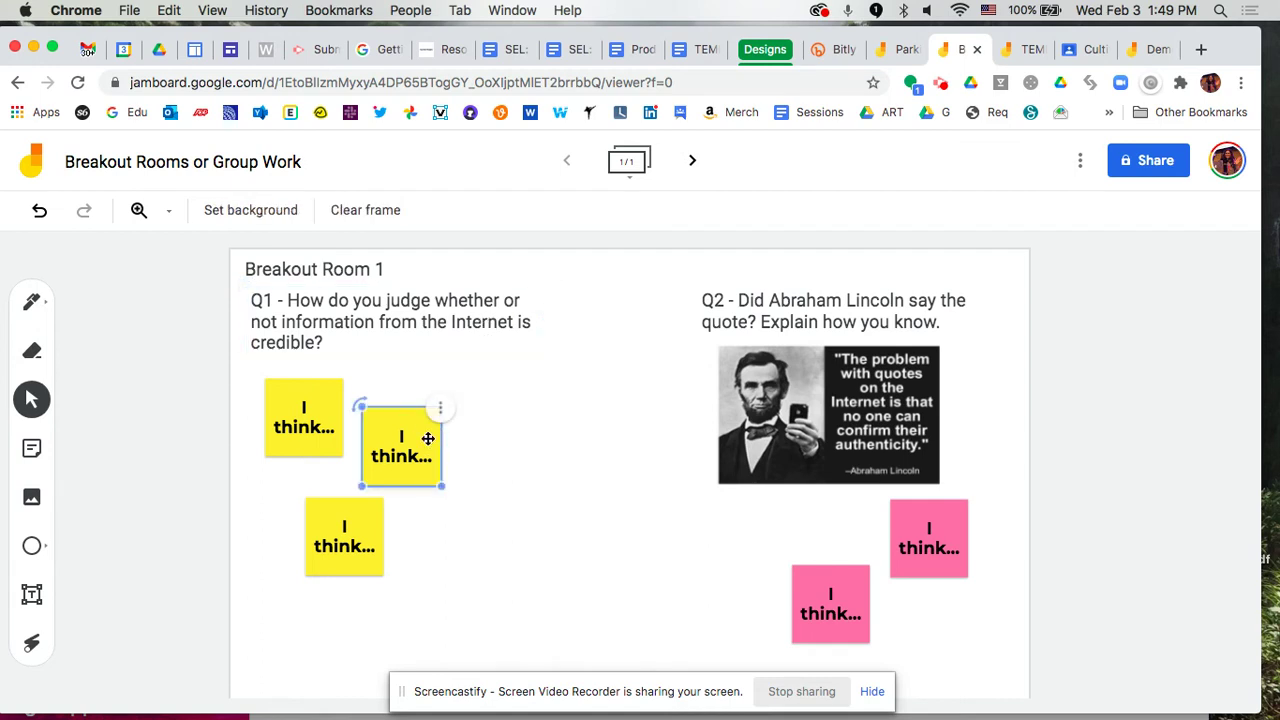
{"action": "left_click", "coordinate": [322, 412]}
{"action": "left_click", "coordinate": [354, 516]}
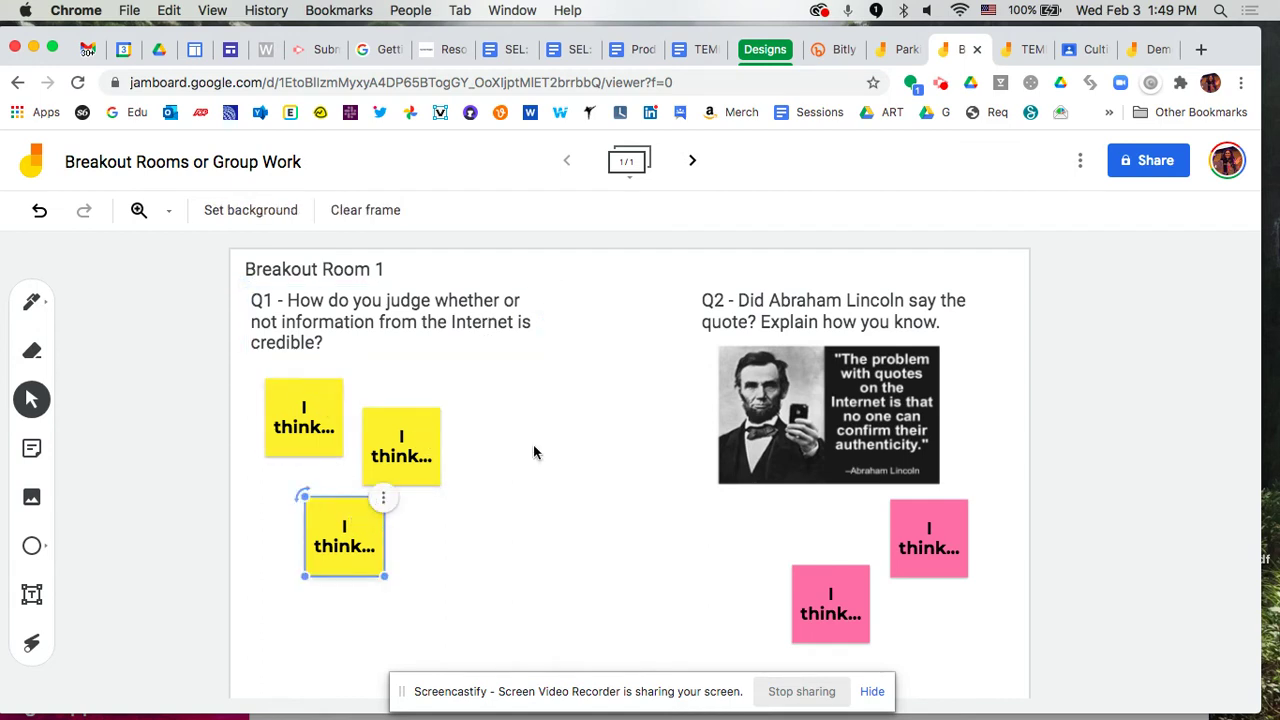
{"action": "left_click", "coordinate": [742, 361]}
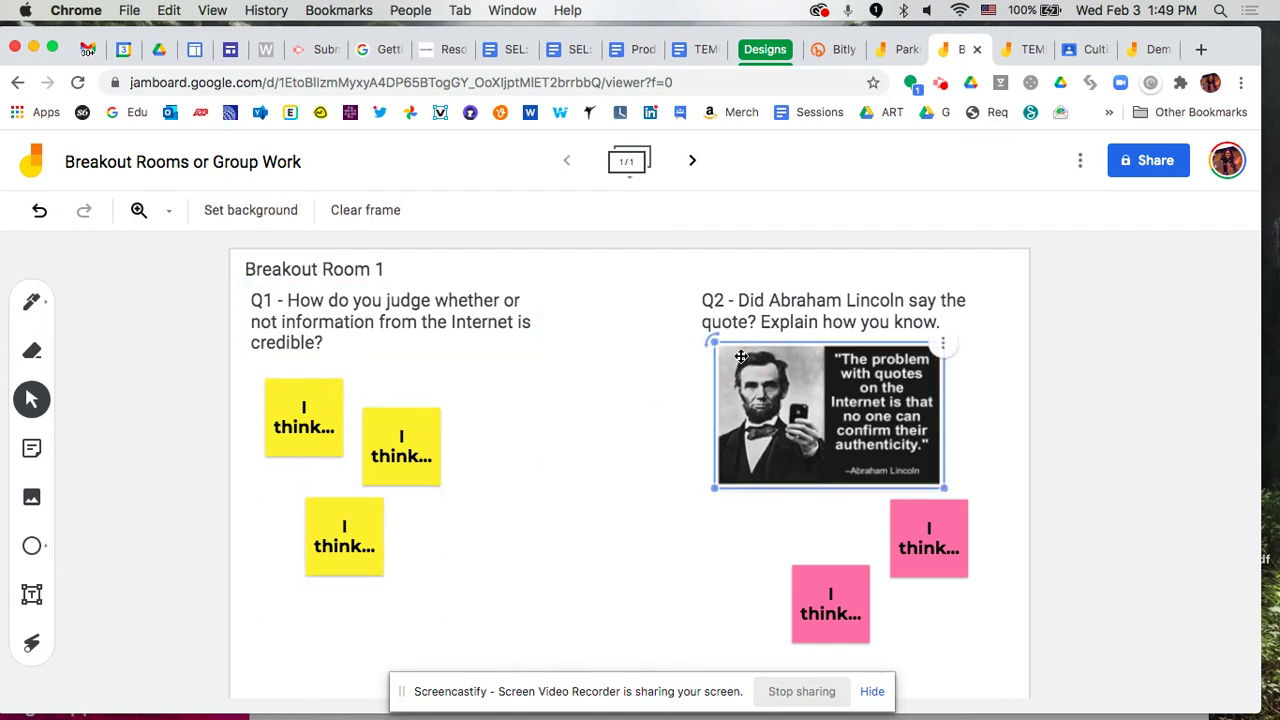
{"action": "left_click", "coordinate": [792, 293]}
{"action": "left_click", "coordinate": [800, 375]}
{"action": "left_click", "coordinate": [918, 533]}
{"action": "left_click", "coordinate": [627, 533]}
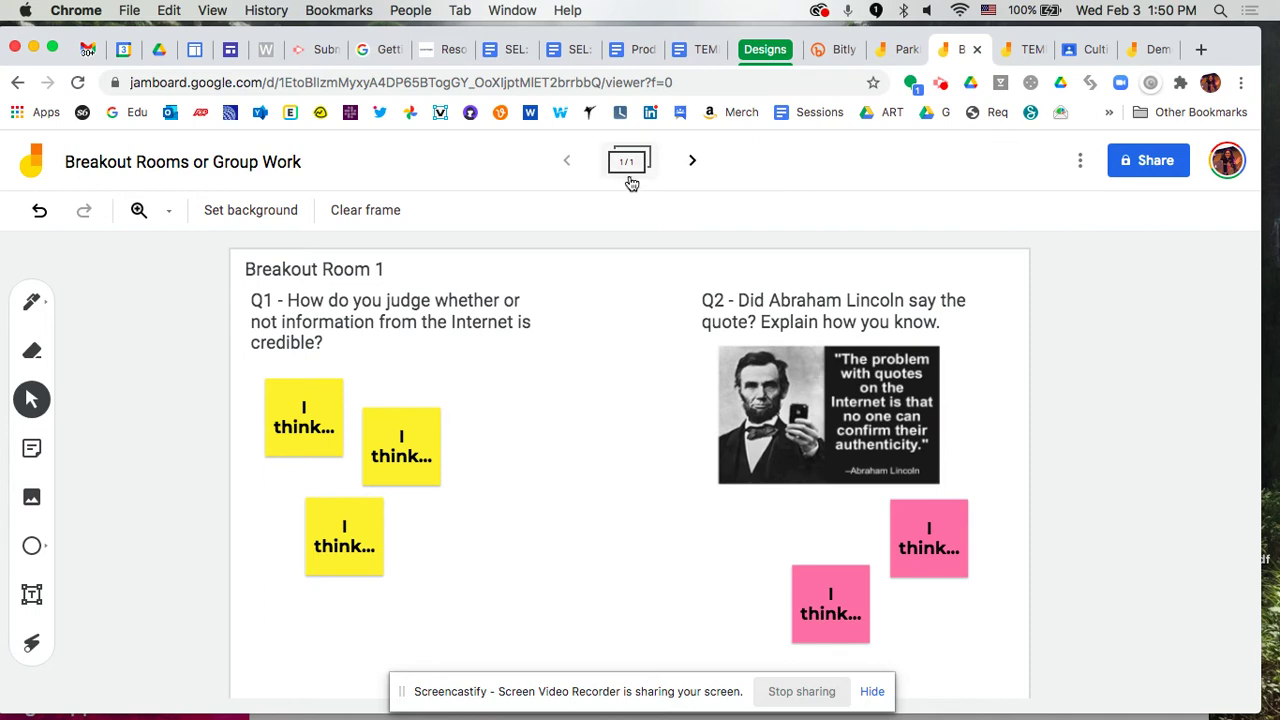
{"action": "left_click", "coordinate": [629, 178]}
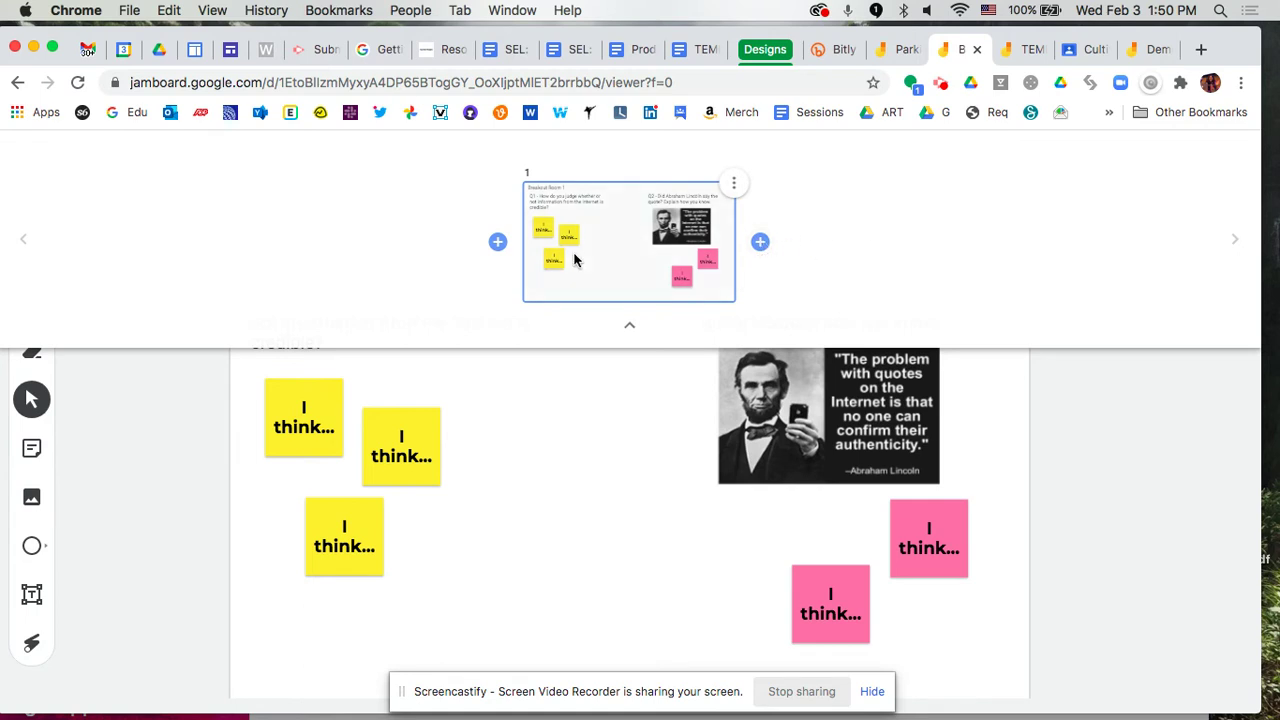
Duplicate the Breakout Room 1 frame, deleting the accidental third copy so two frames remain.
{"action": "left_click", "coordinate": [734, 184]}
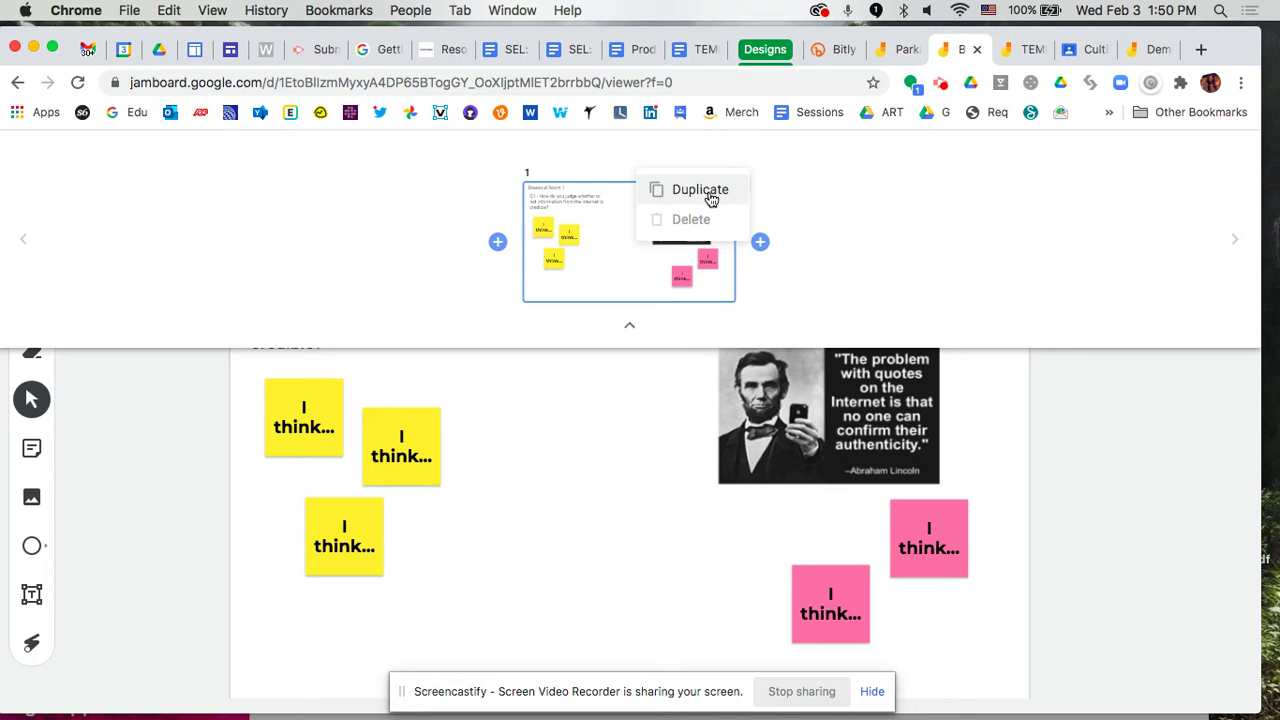
{"action": "left_click", "coordinate": [710, 190]}
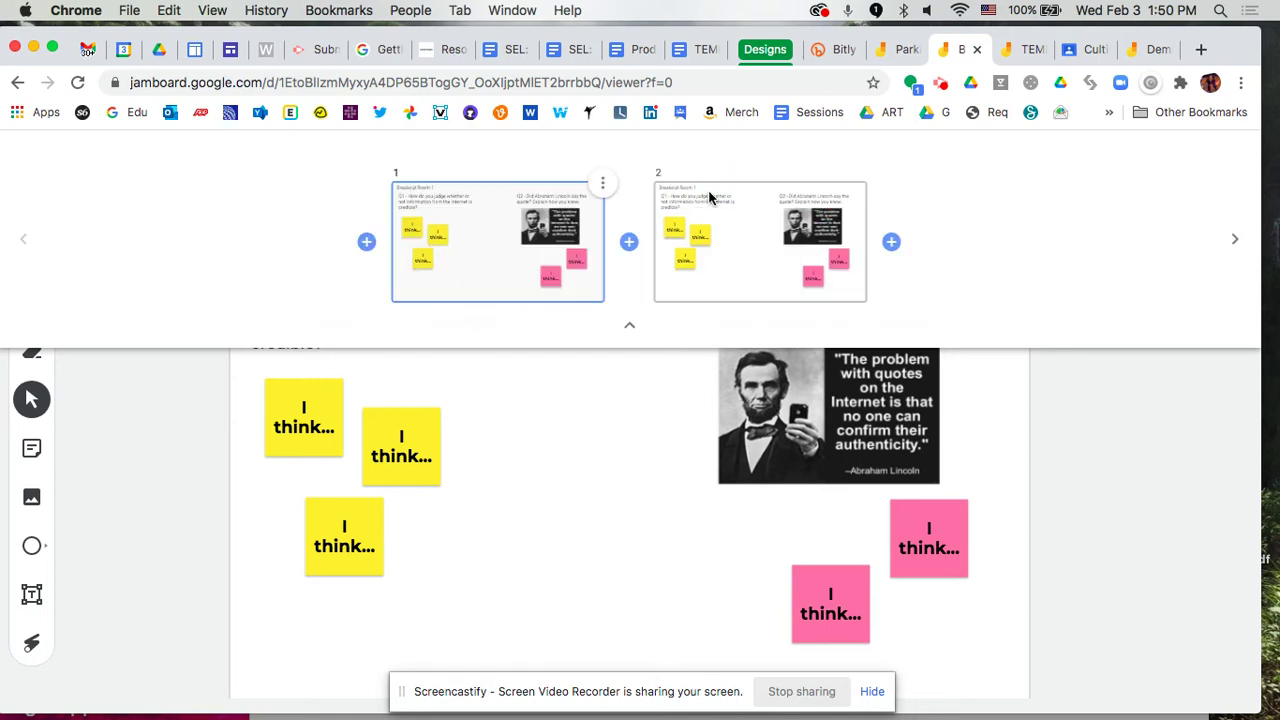
{"action": "left_click", "coordinate": [865, 185]}
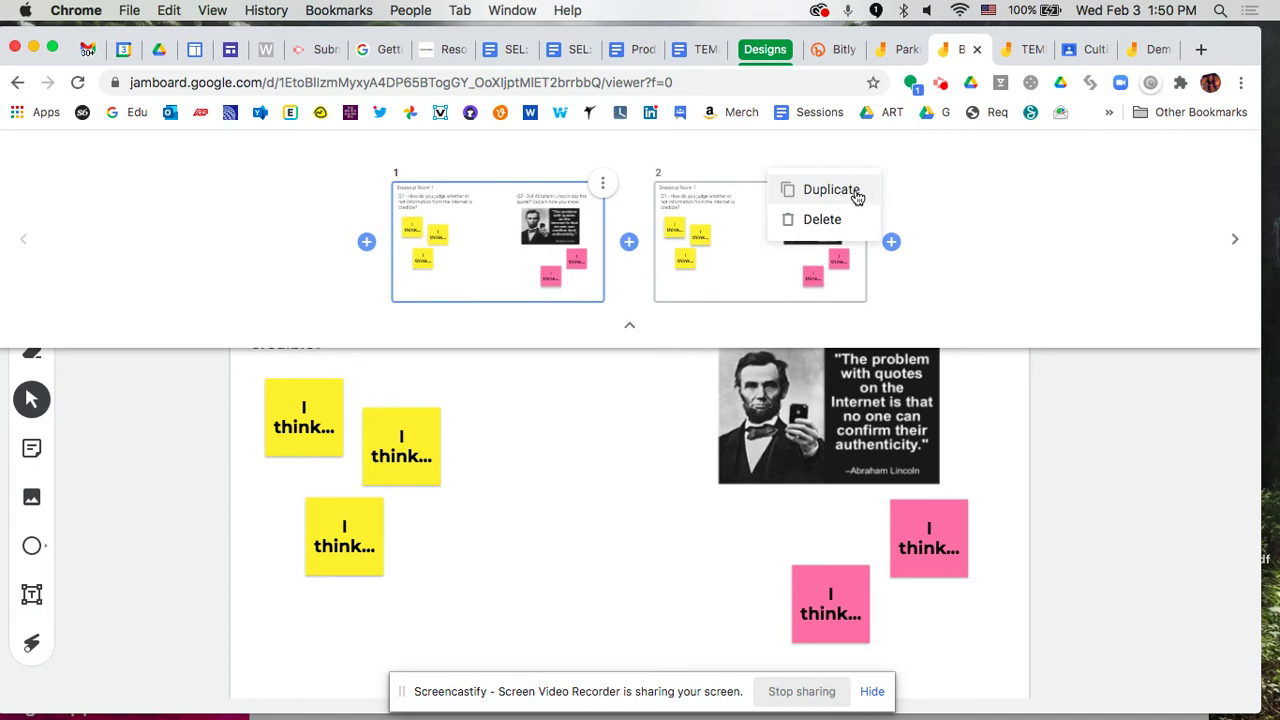
{"action": "left_click", "coordinate": [856, 192]}
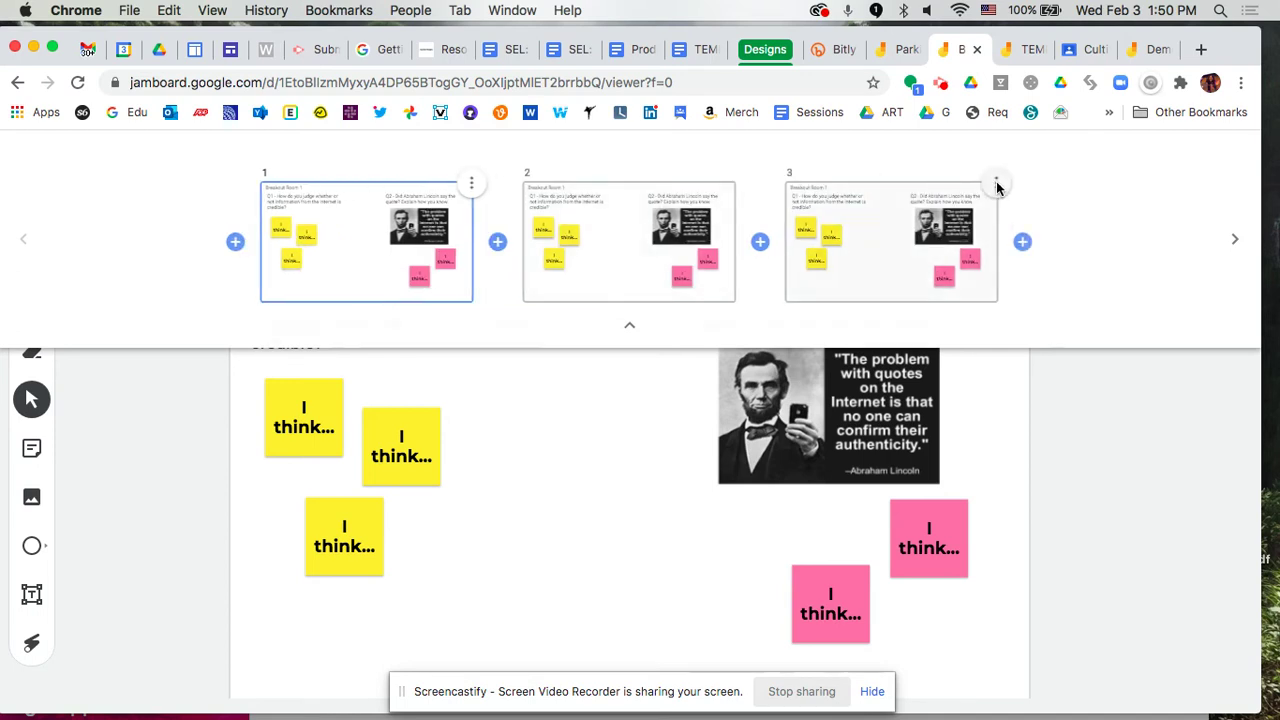
{"action": "left_click", "coordinate": [996, 182]}
{"action": "left_click", "coordinate": [953, 219]}
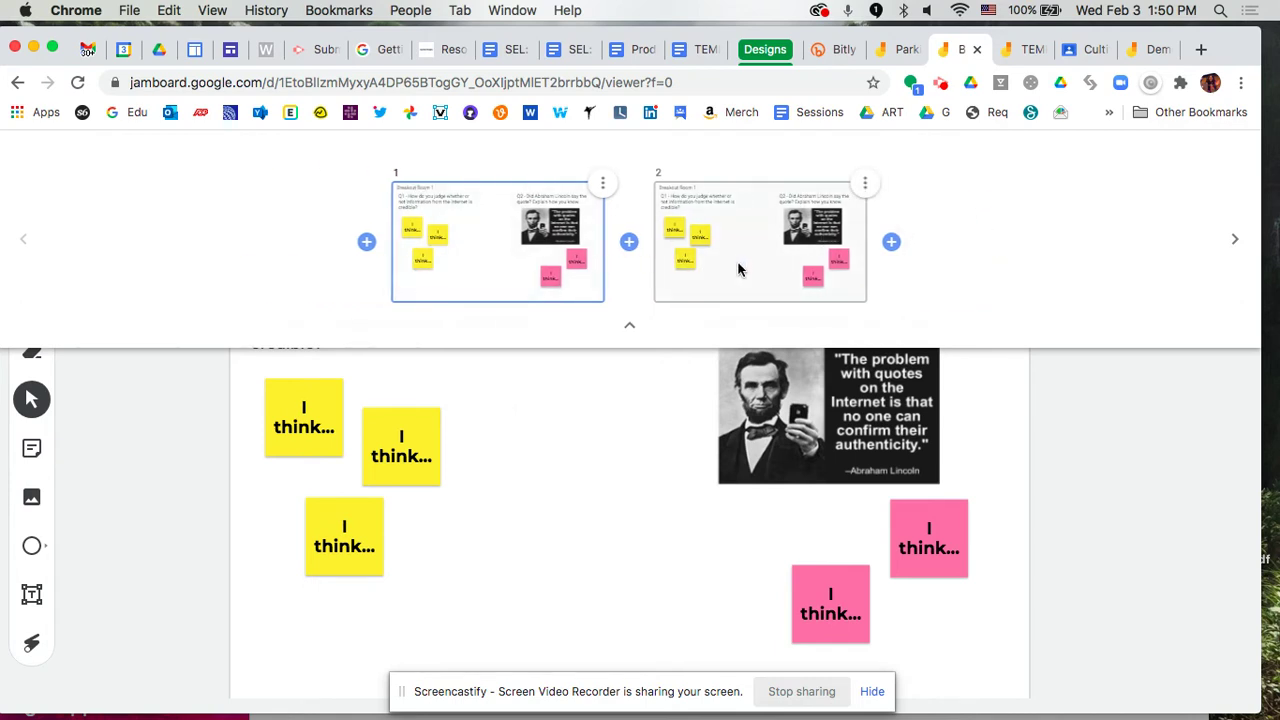
{"action": "left_click", "coordinate": [629, 331]}
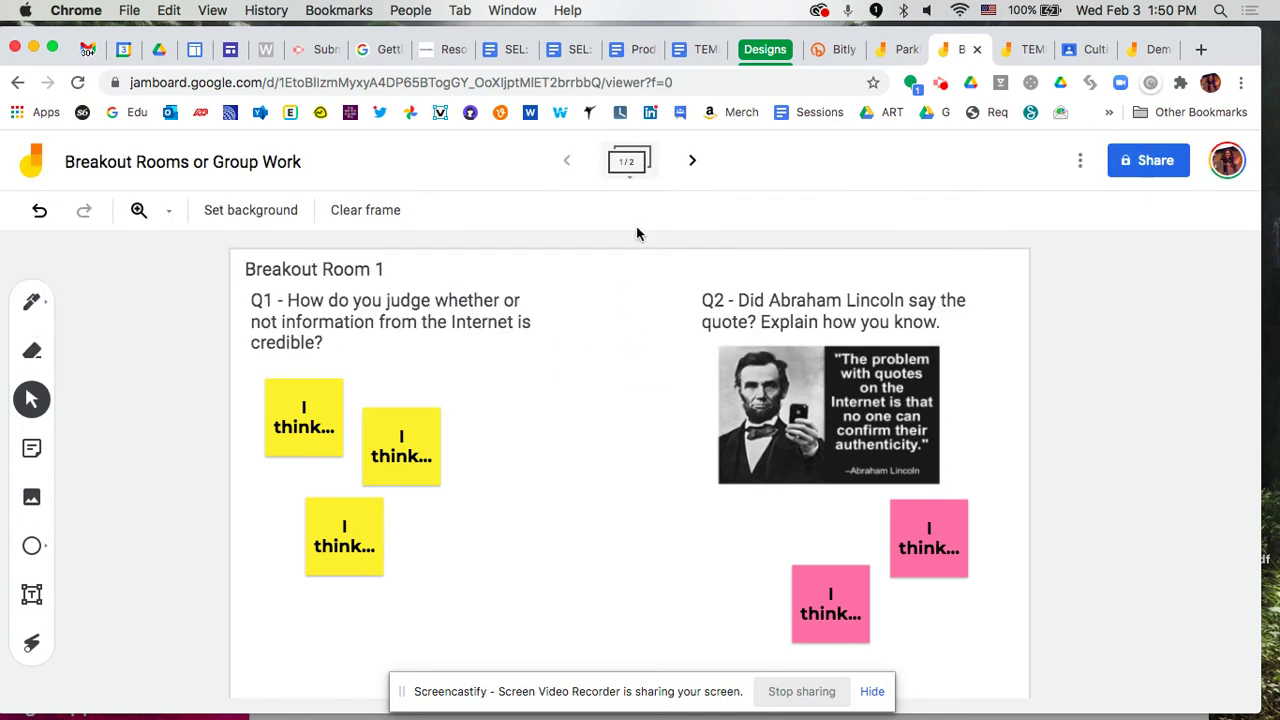
On the second frame, change the title from 'Breakout Room 1' to 'Breakout Room 2'.
{"action": "left_click", "coordinate": [695, 165]}
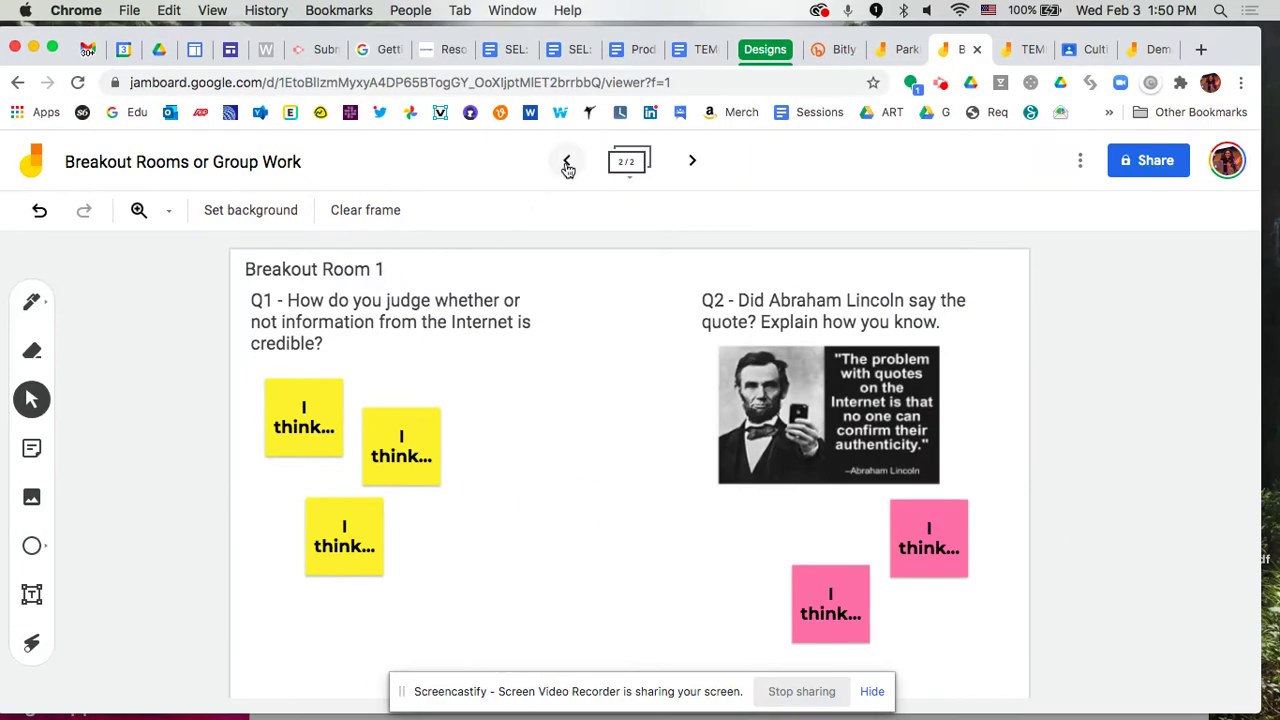
{"action": "left_click", "coordinate": [567, 163]}
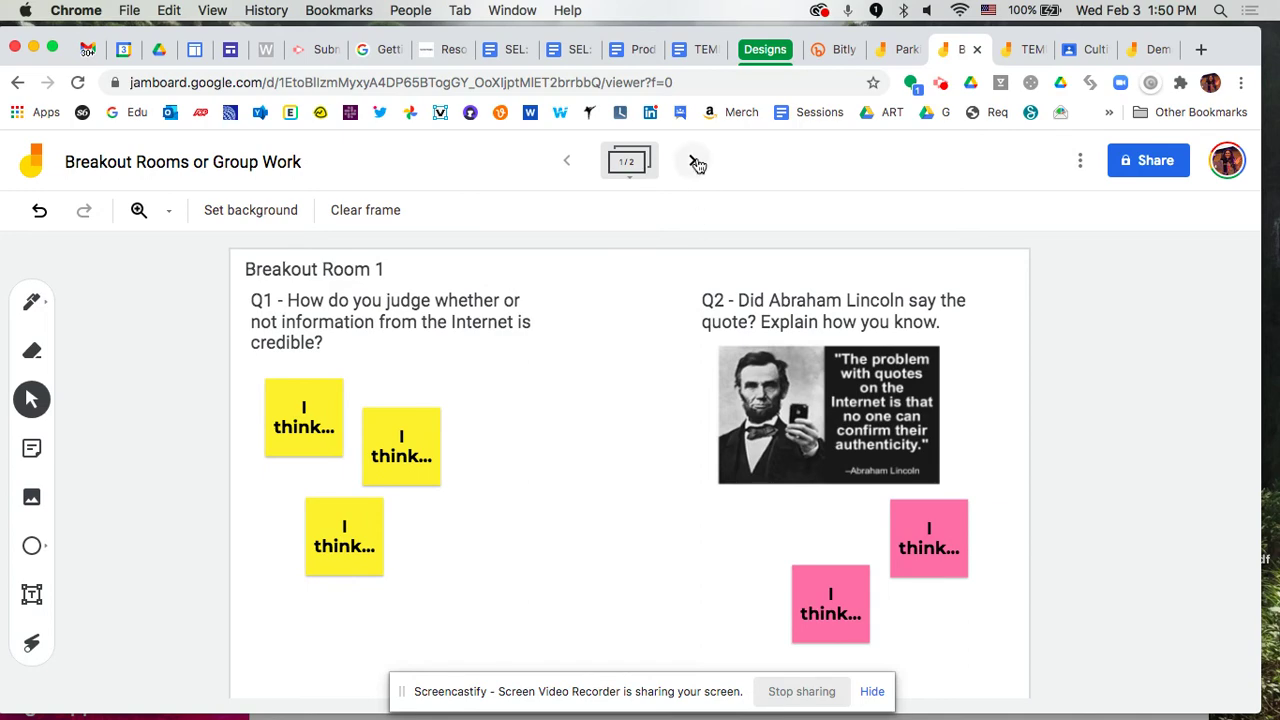
{"action": "left_click", "coordinate": [692, 160]}
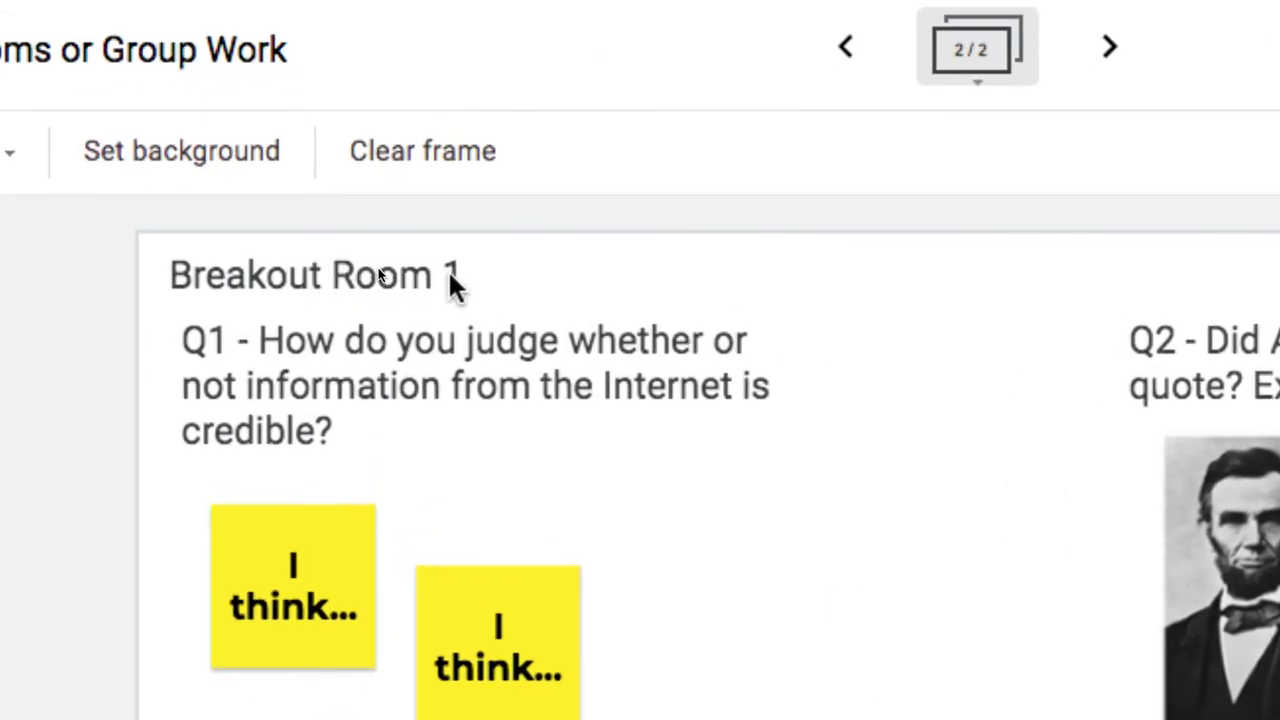
{"action": "left_click", "coordinate": [449, 274]}
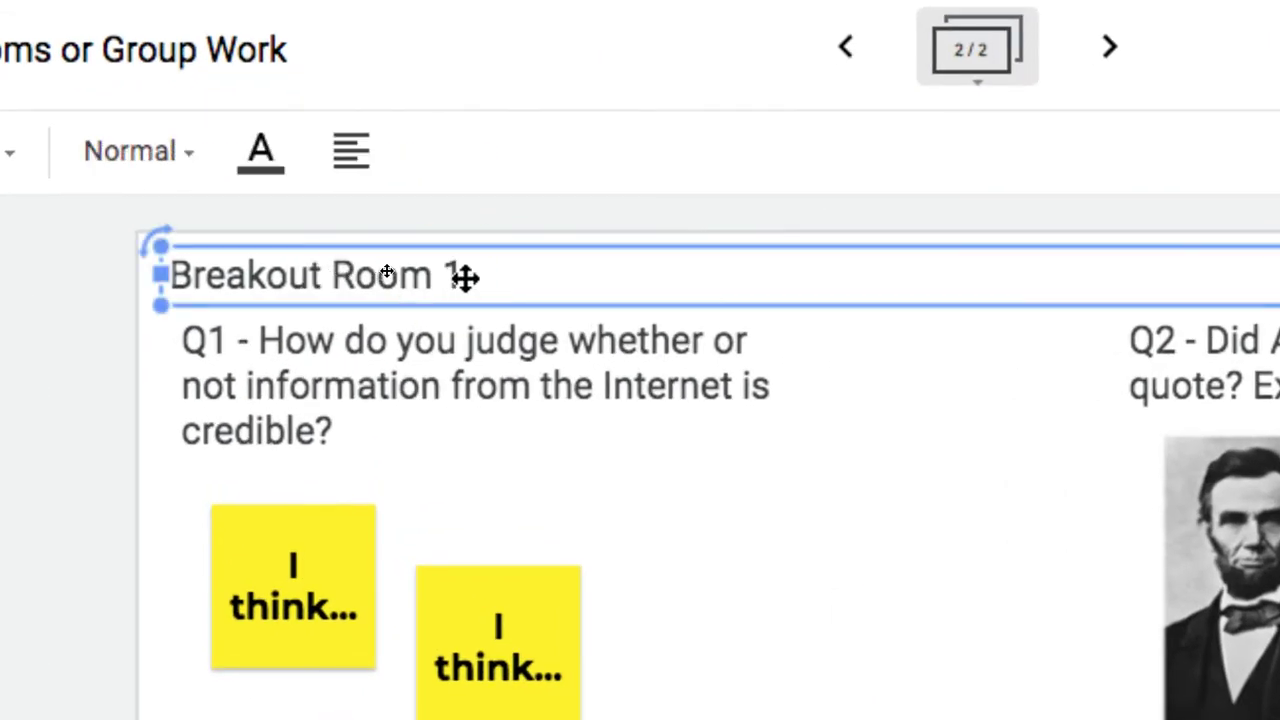
{"action": "key", "text": "BackSpace"}
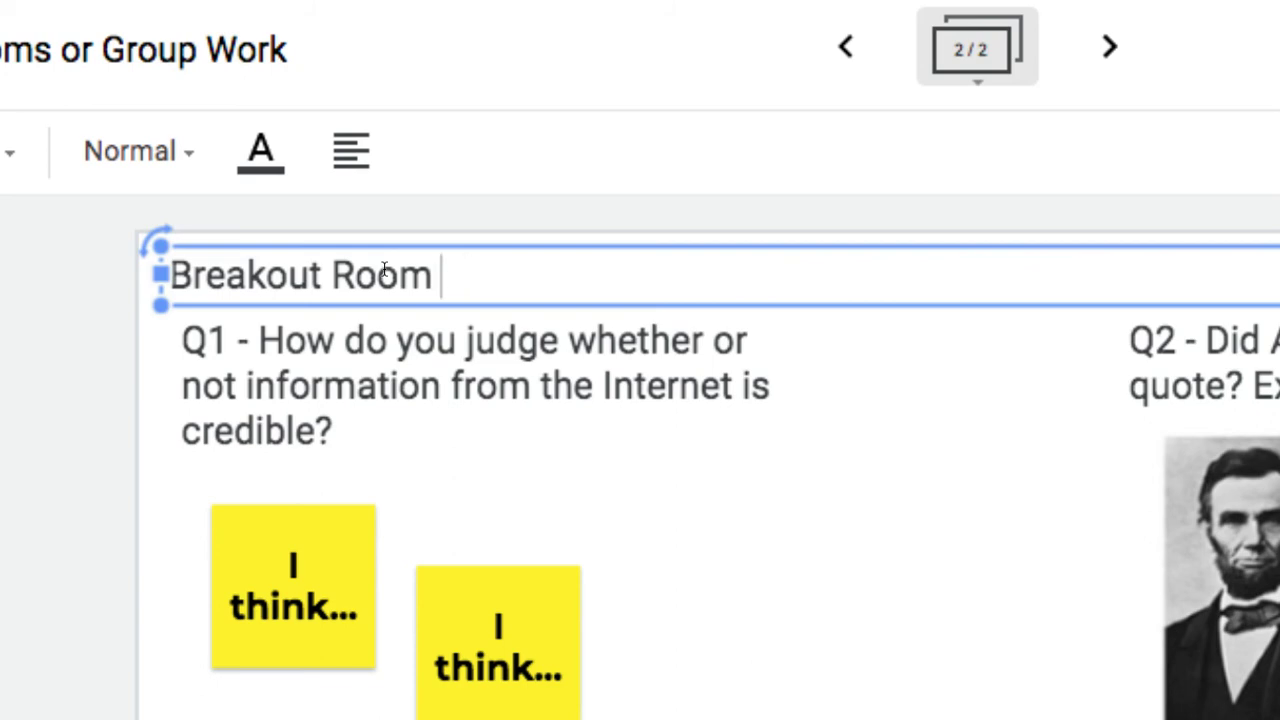
{"action": "type", "text": "2"}
{"action": "left_click", "coordinate": [808, 503]}
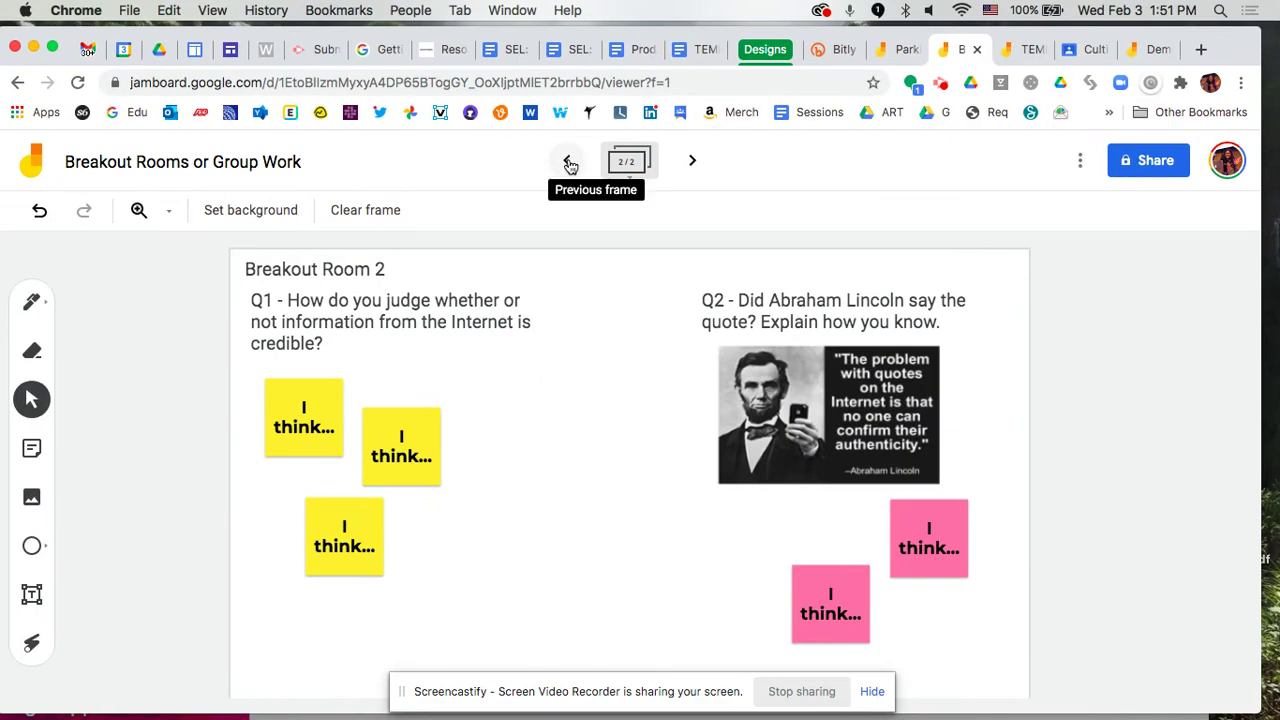
Step through both frames to check them, ending on Breakout Room 1.
{"action": "left_click", "coordinate": [570, 165]}
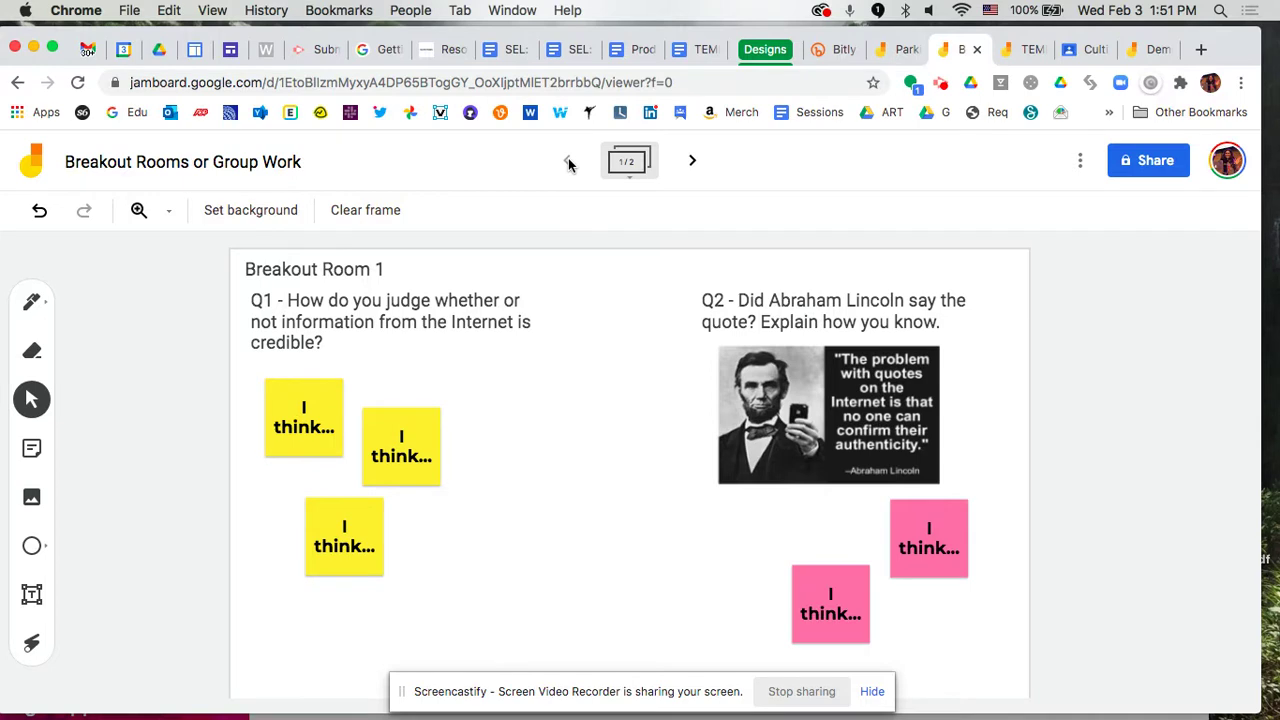
{"action": "left_click", "coordinate": [690, 164]}
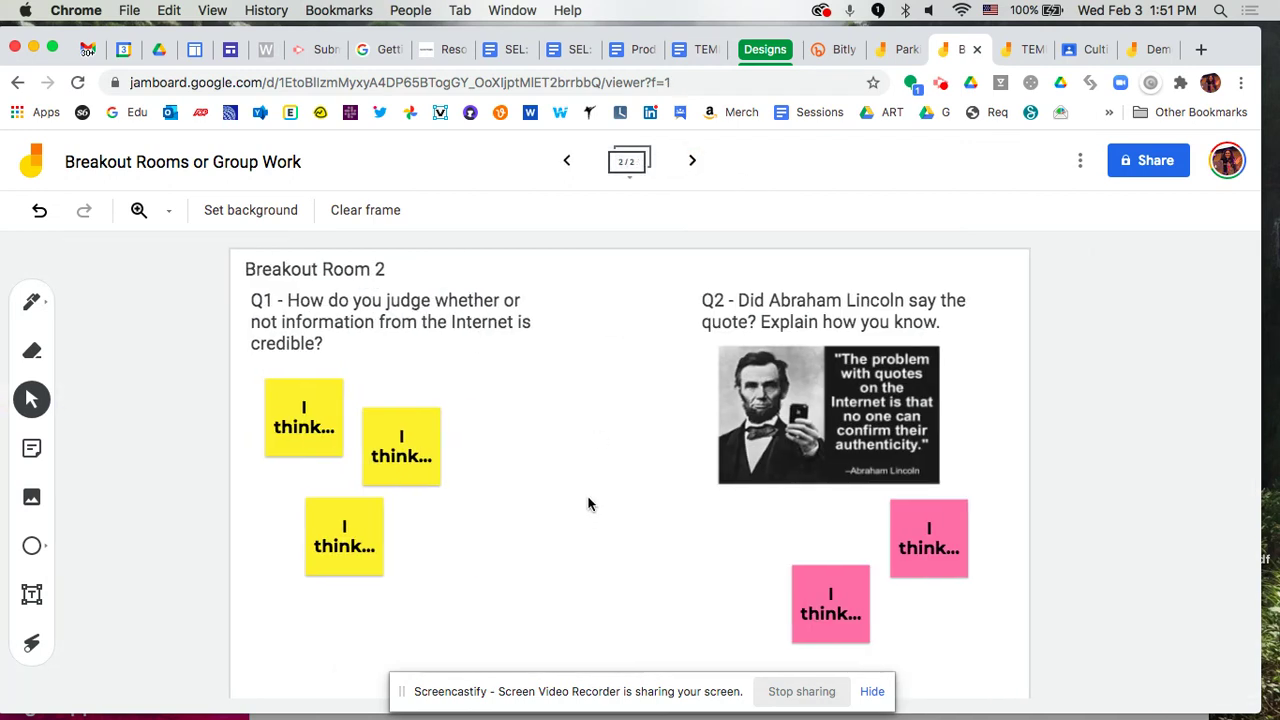
{"action": "left_click", "coordinate": [566, 161]}
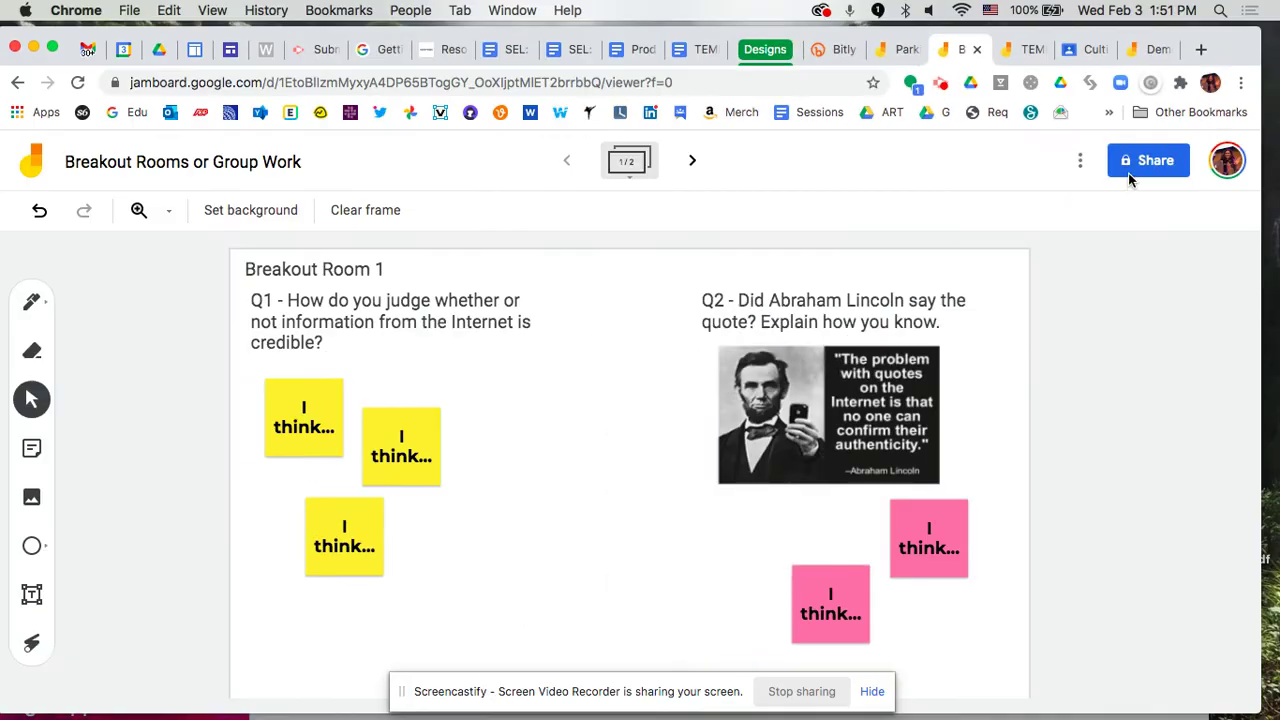
Look at the Parking Lot board's sharing link, then go to the Google Classroom stream.
{"action": "left_click", "coordinate": [900, 52]}
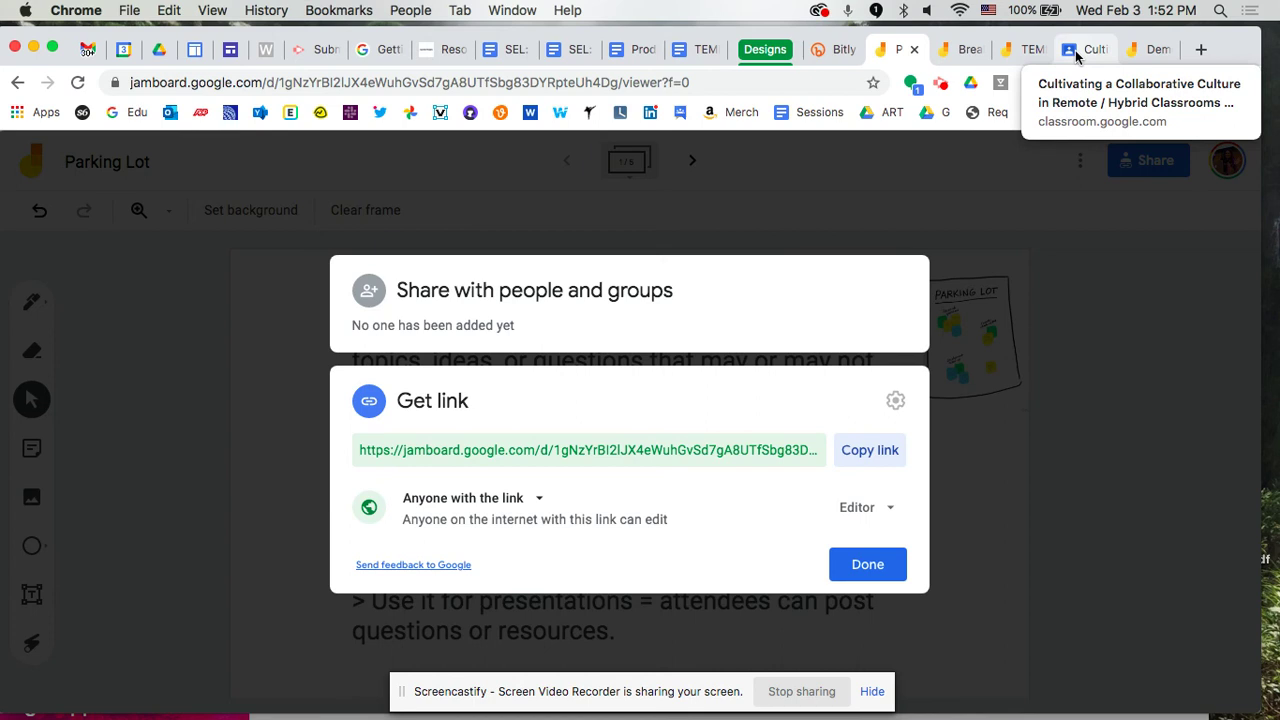
{"action": "left_click", "coordinate": [1075, 50]}
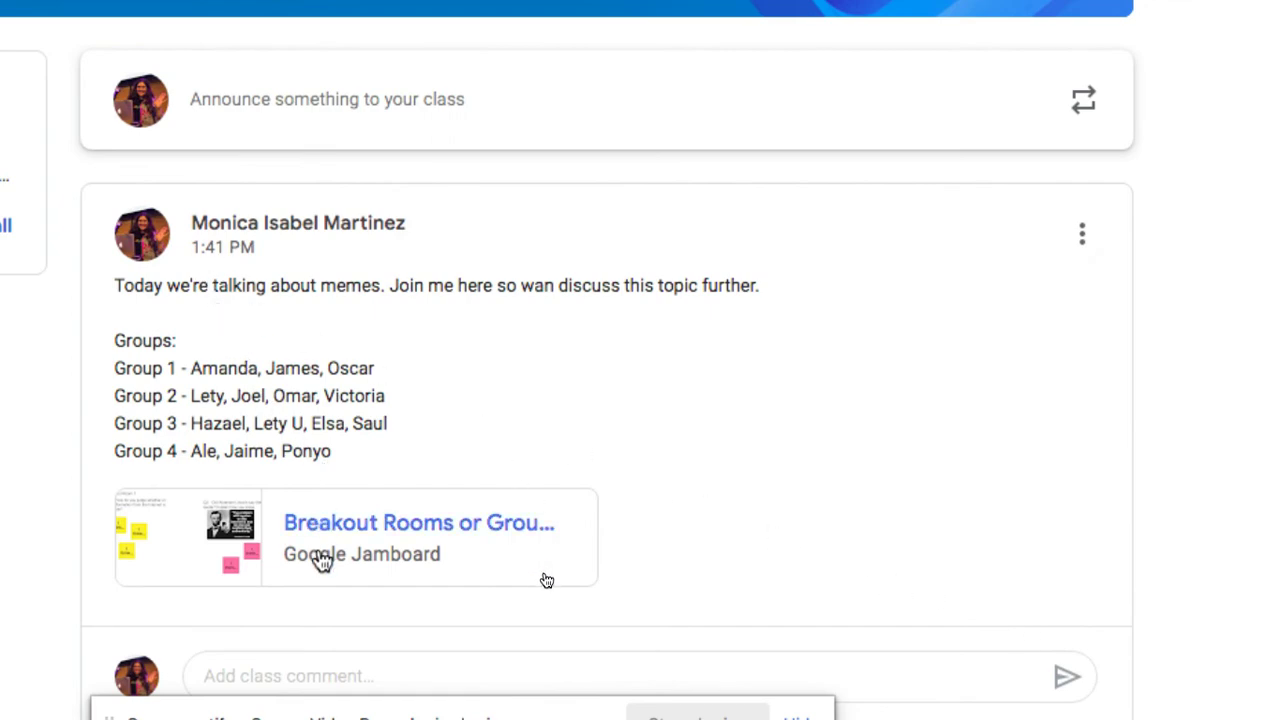
Start a class announcement reading 'Demo' and choose to attach a web link.
{"action": "left_click", "coordinate": [360, 99]}
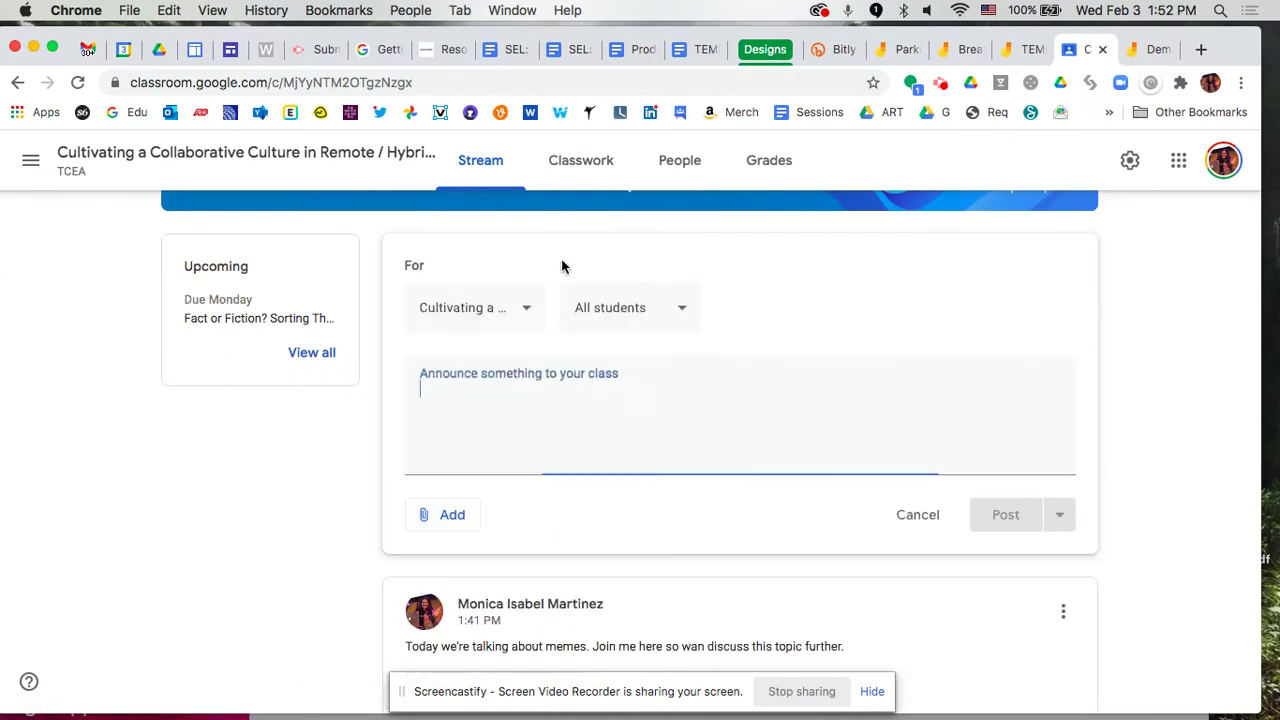
{"action": "type", "text": "Demo"}
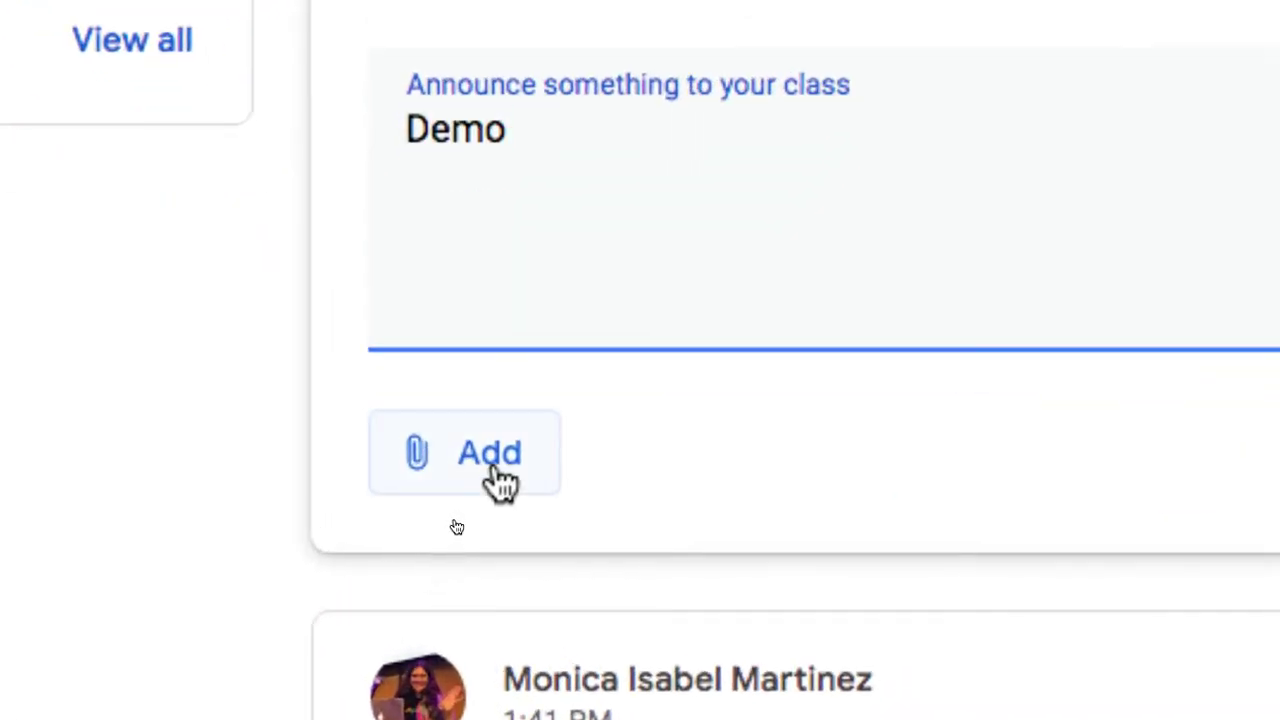
{"action": "left_click", "coordinate": [500, 485]}
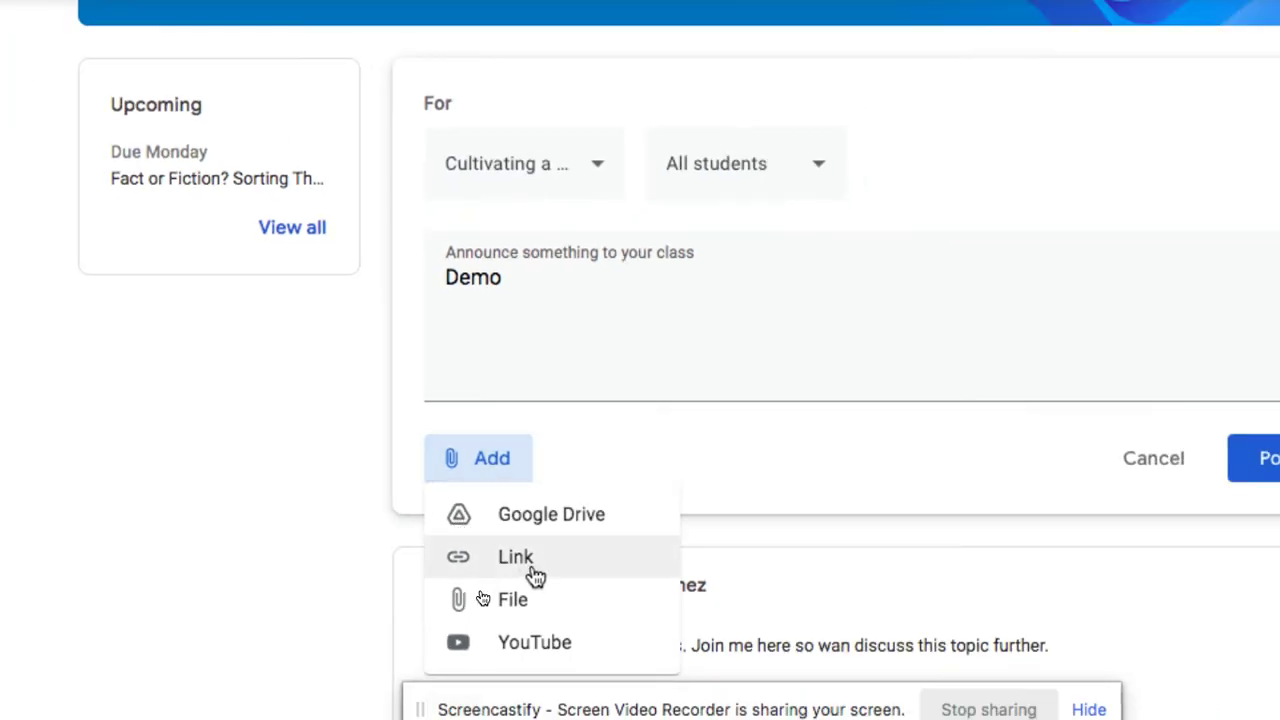
{"action": "left_click", "coordinate": [531, 571]}
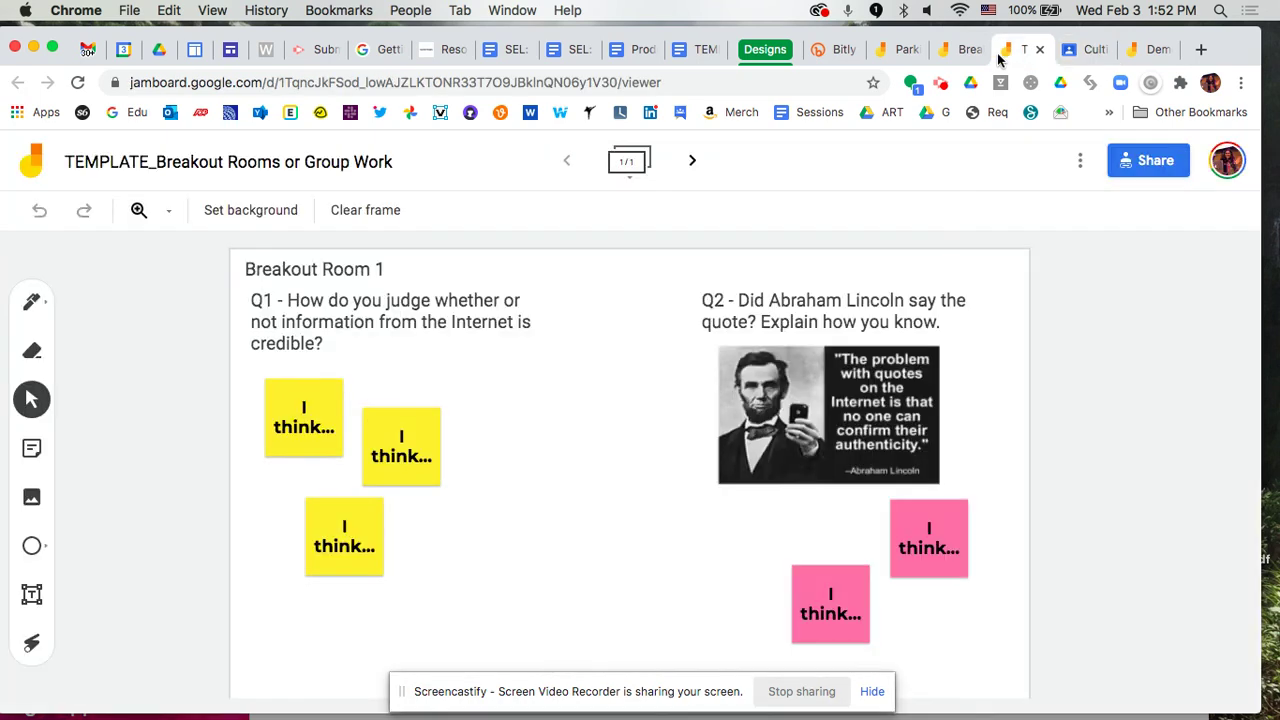
{"action": "left_click", "coordinate": [886, 54]}
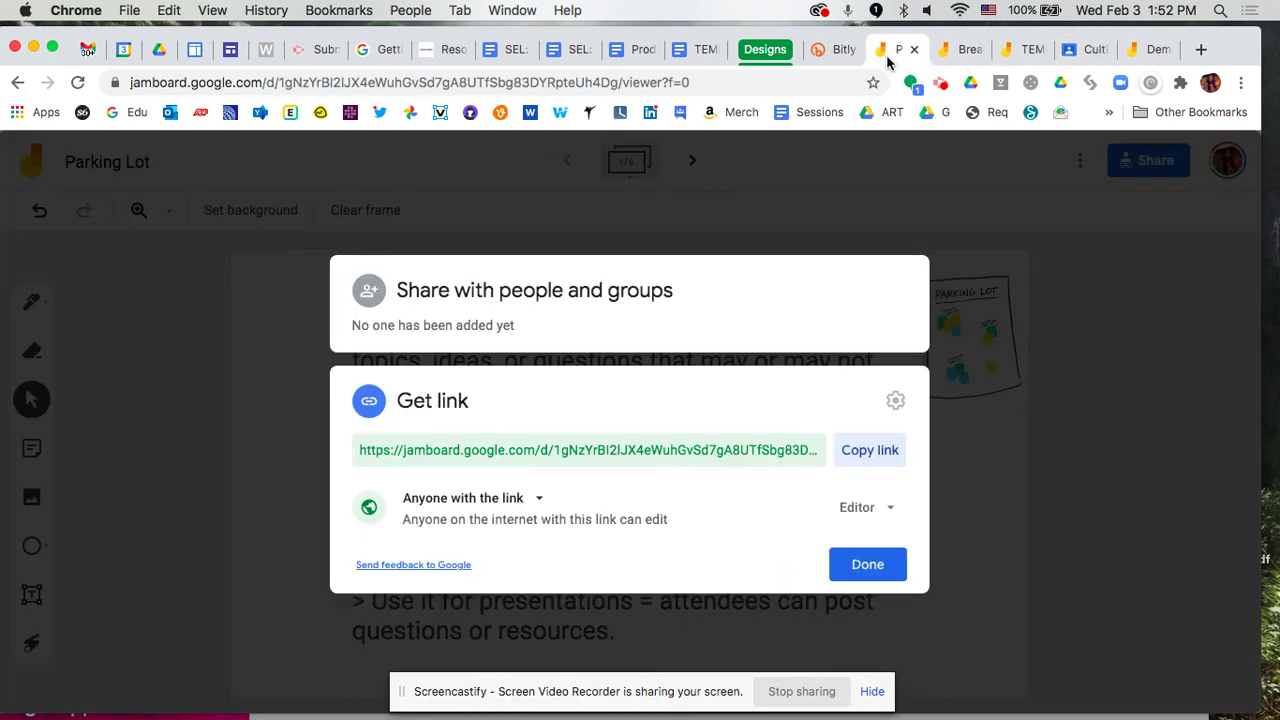
Copy the Parking Lot board's share link and paste it into the announcement's Link field.
{"action": "left_click", "coordinate": [889, 455]}
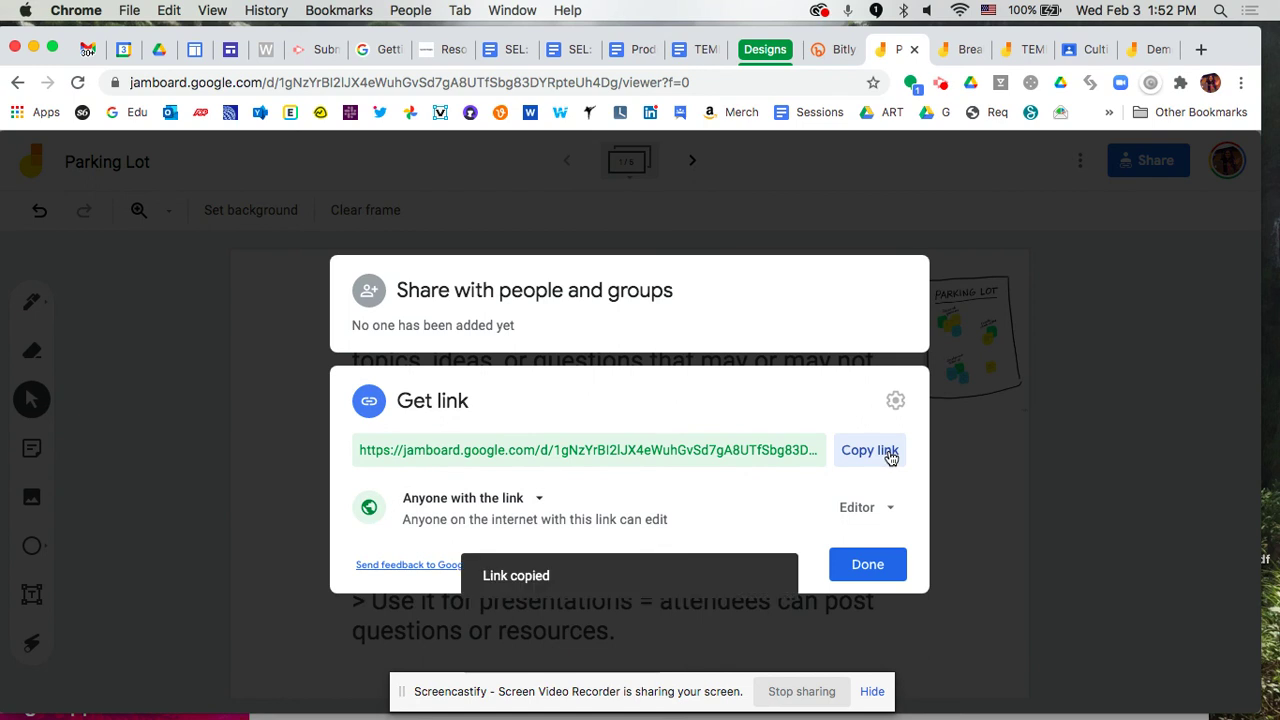
{"action": "left_click", "coordinate": [1087, 49]}
{"action": "key", "text": "super+v"}
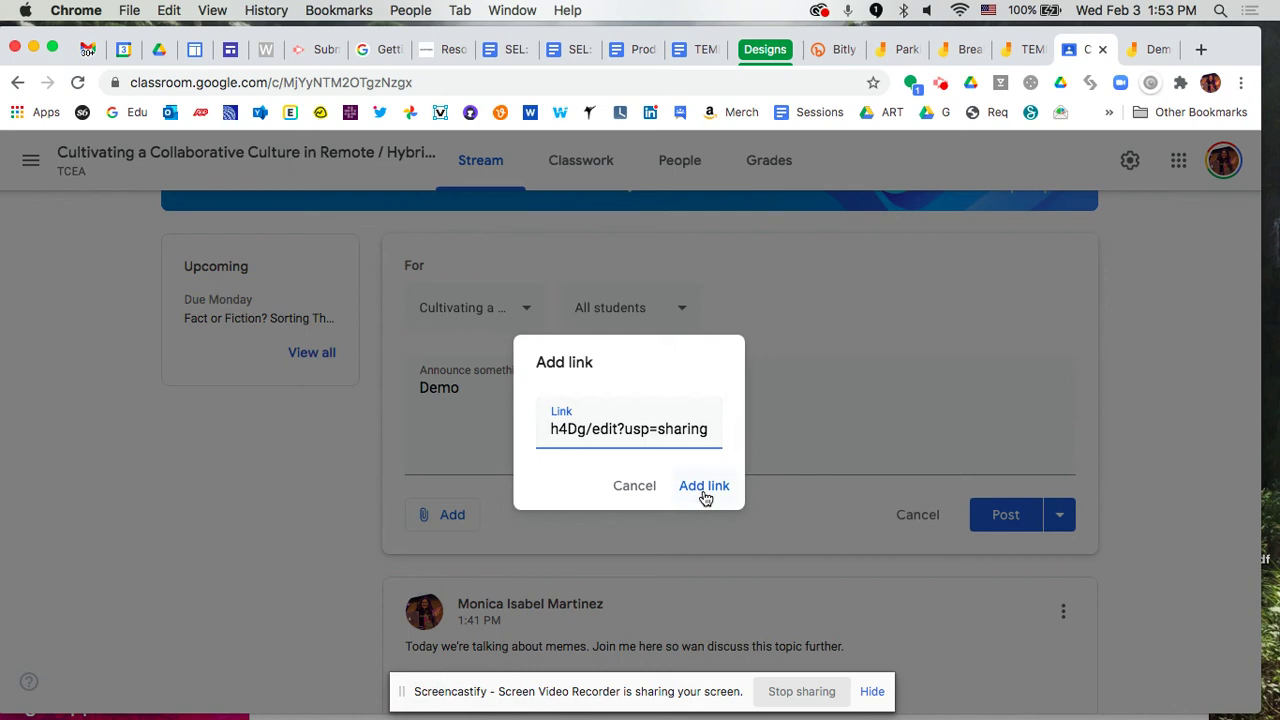
Attach the Parking Lot link, view the Post/Schedule/Save draft options, then discard the Demo announcement.
{"action": "left_click", "coordinate": [705, 487]}
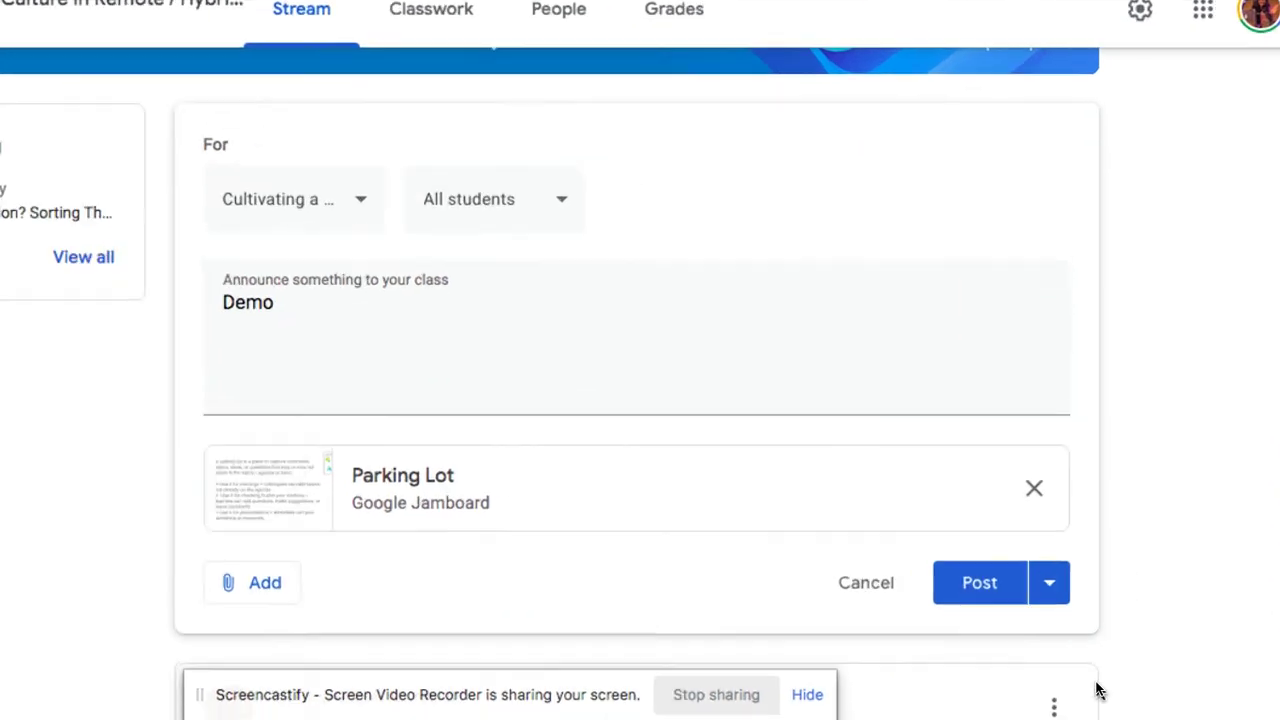
{"action": "left_click", "coordinate": [1055, 588]}
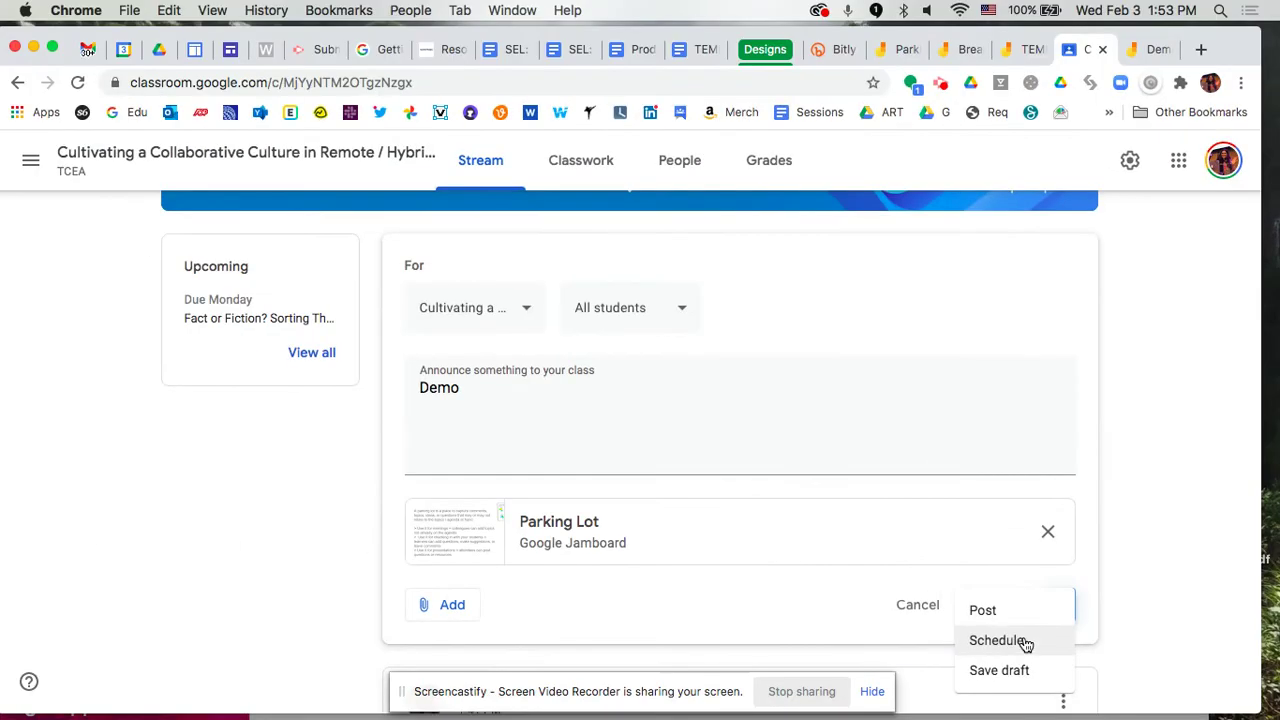
{"action": "left_click", "coordinate": [928, 608]}
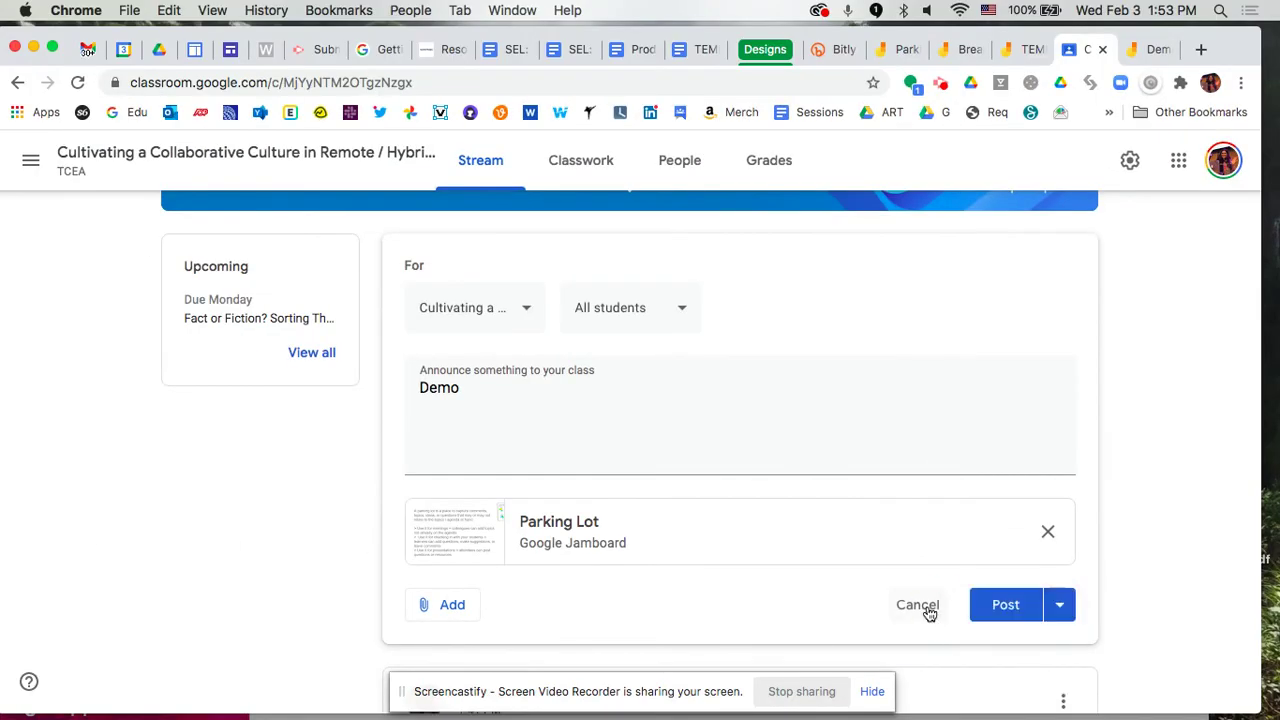
{"action": "left_click", "coordinate": [928, 608]}
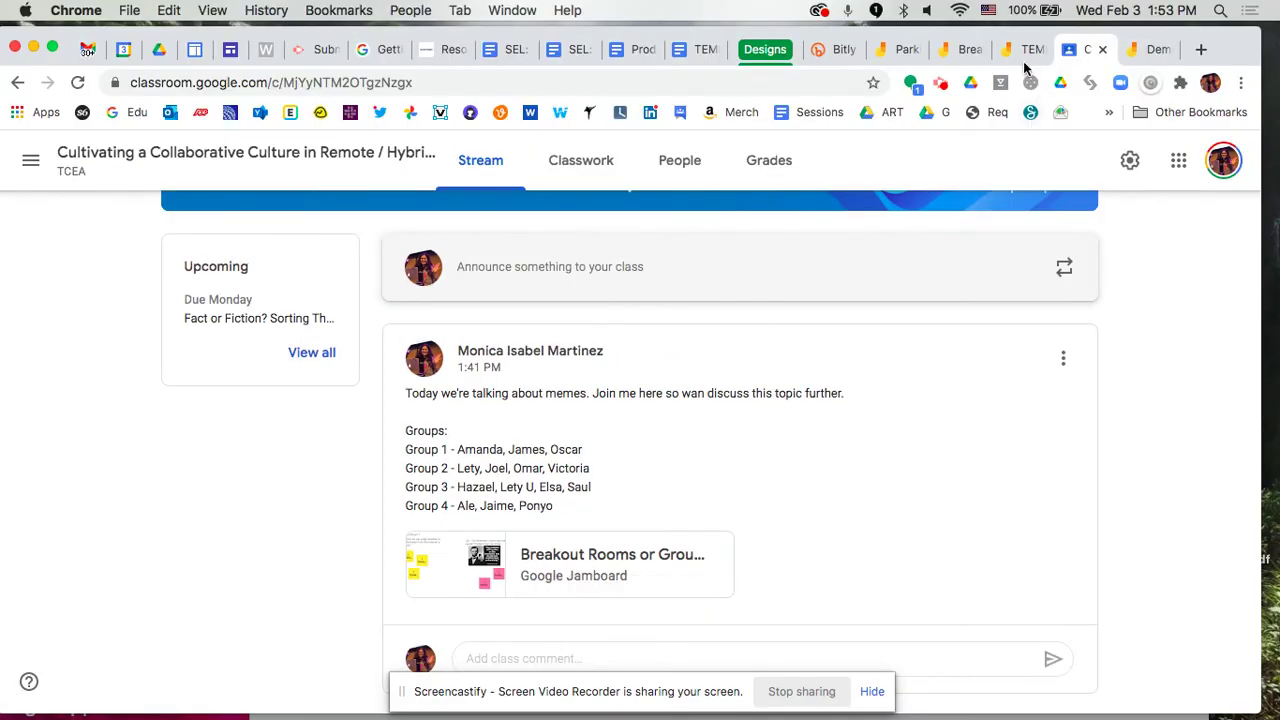
{"action": "left_click", "coordinate": [962, 52]}
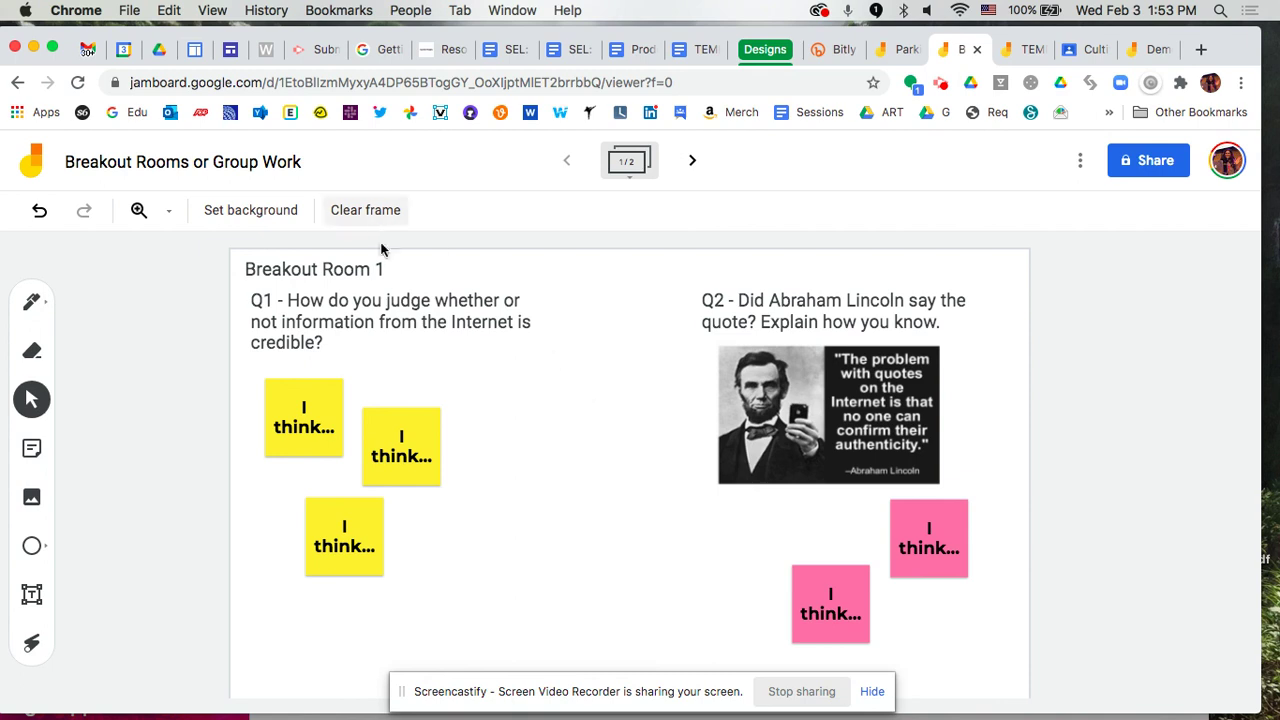
View the Breakout Room 2 frame, then return to Breakout Room 1.
{"action": "left_click", "coordinate": [691, 167]}
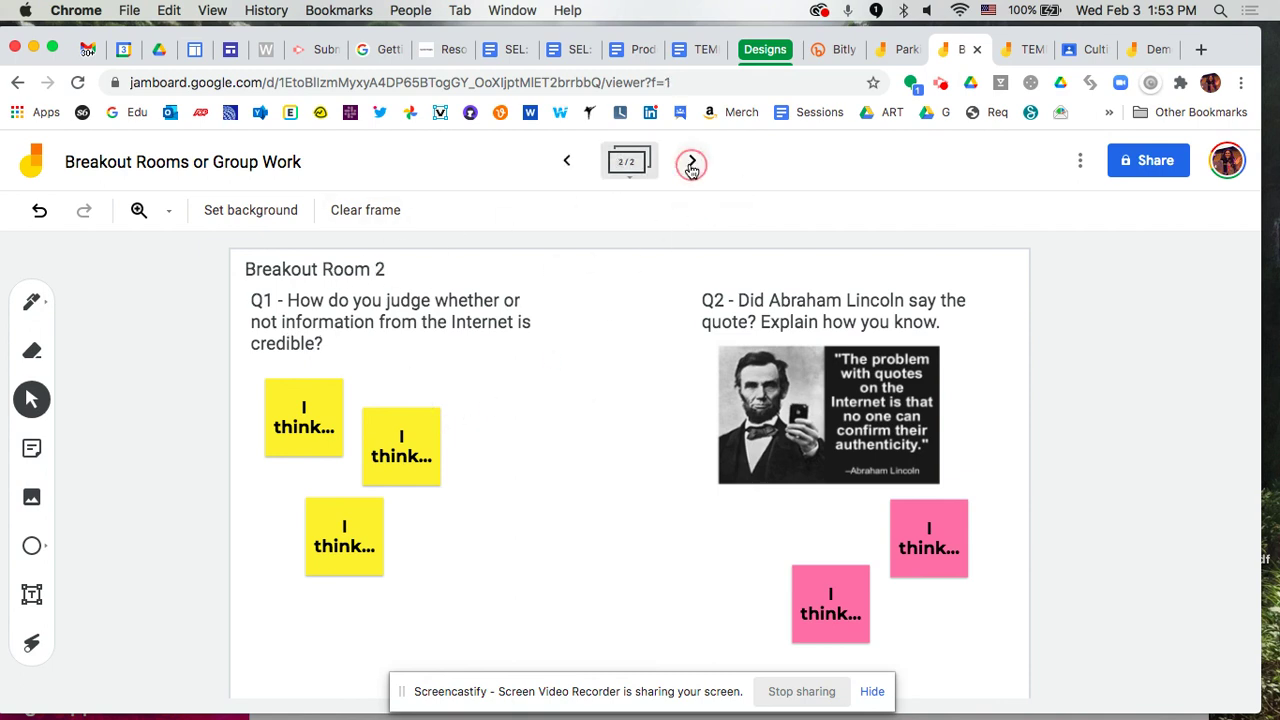
{"action": "left_click", "coordinate": [572, 163]}
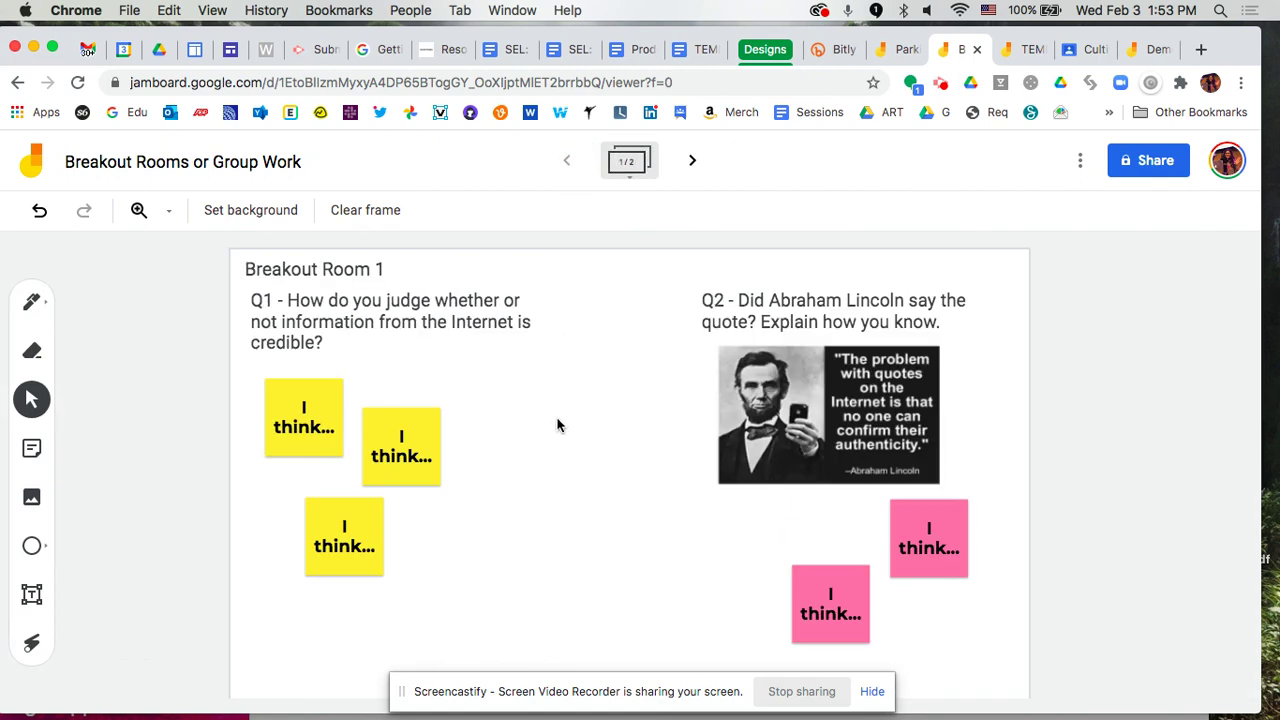